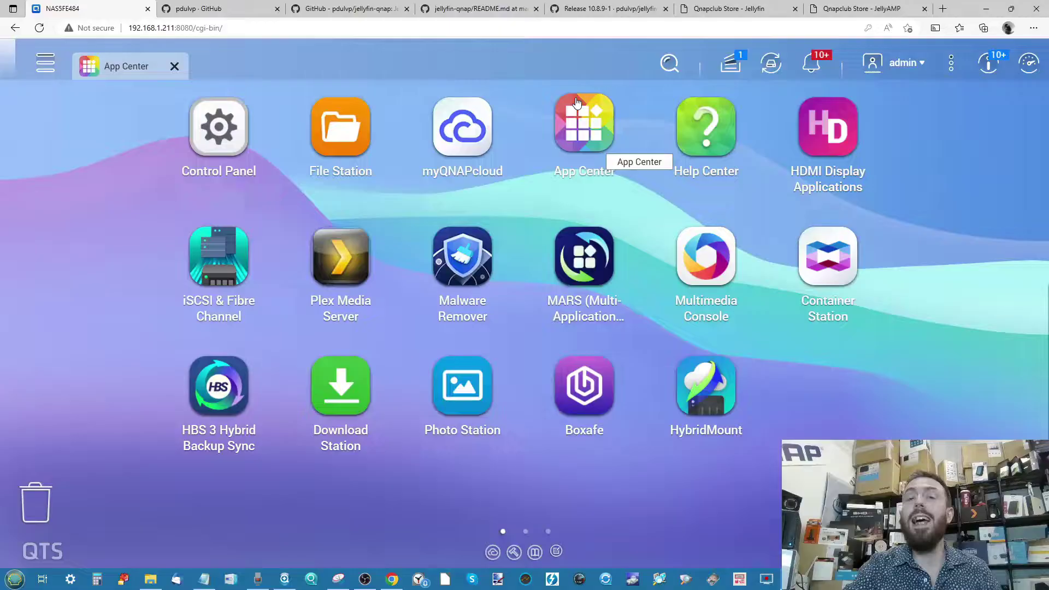
# Step: Open App Center and launch Container Station from the Installed apps list
pyautogui.click(576, 102)
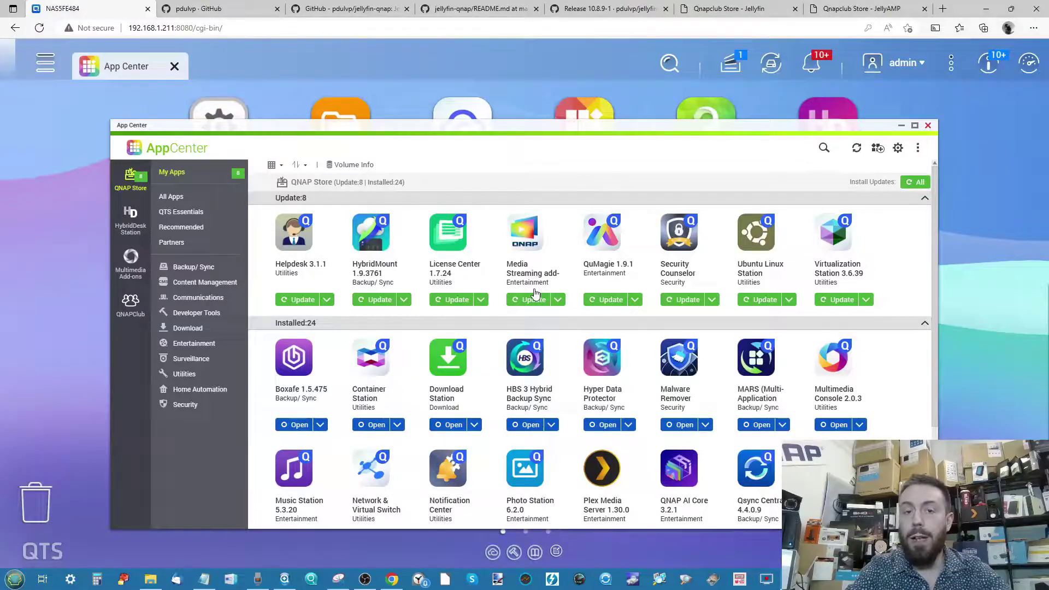
pyautogui.scroll(-2, 534, 295)
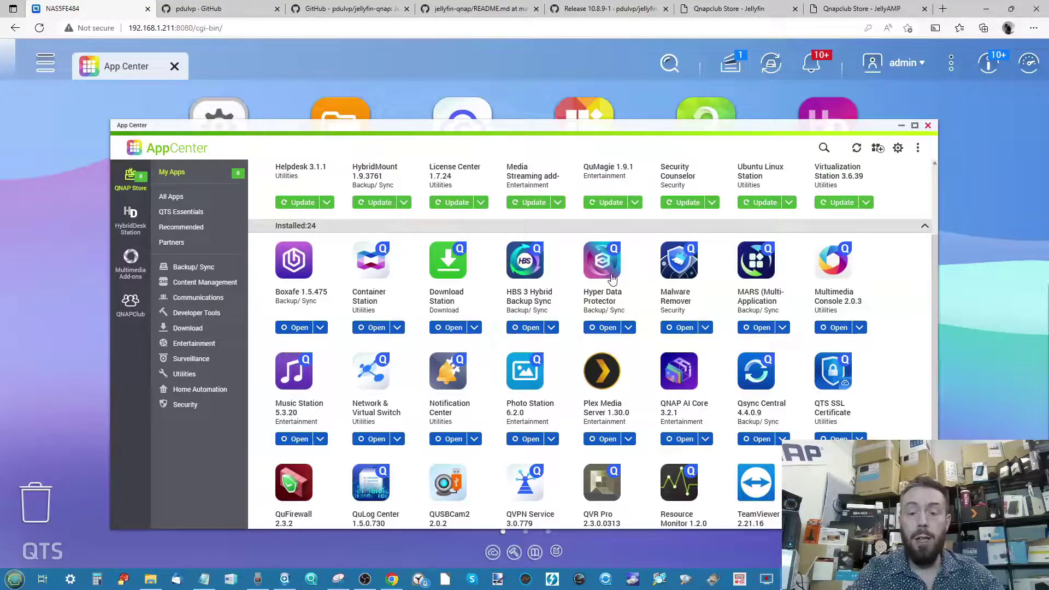
pyautogui.click(365, 328)
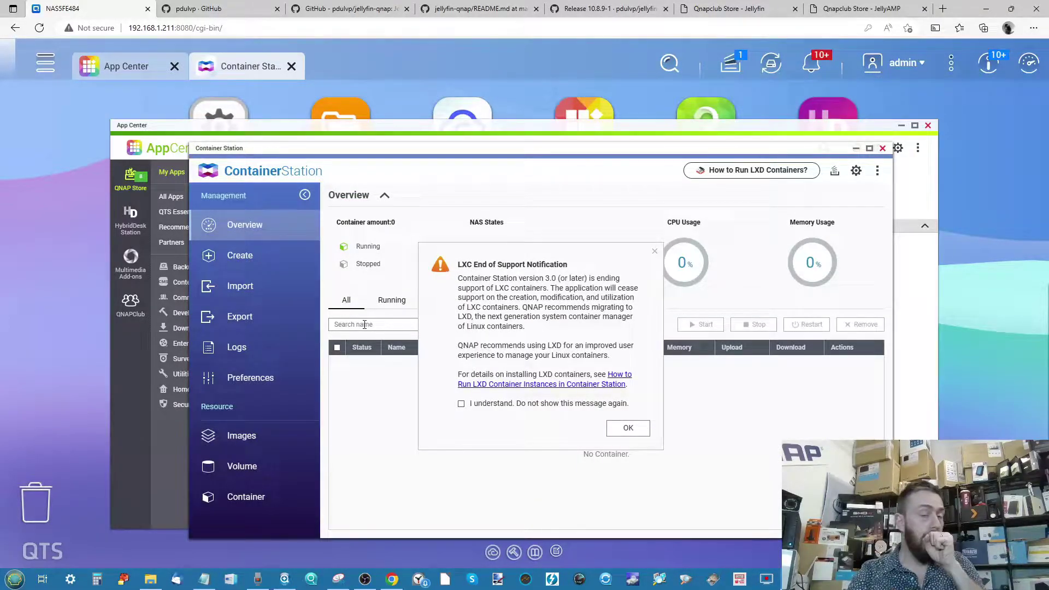
# Step: Dismiss the LXC notice and search Container Station's Create page for 'jellyfin' images
pyautogui.click(655, 253)
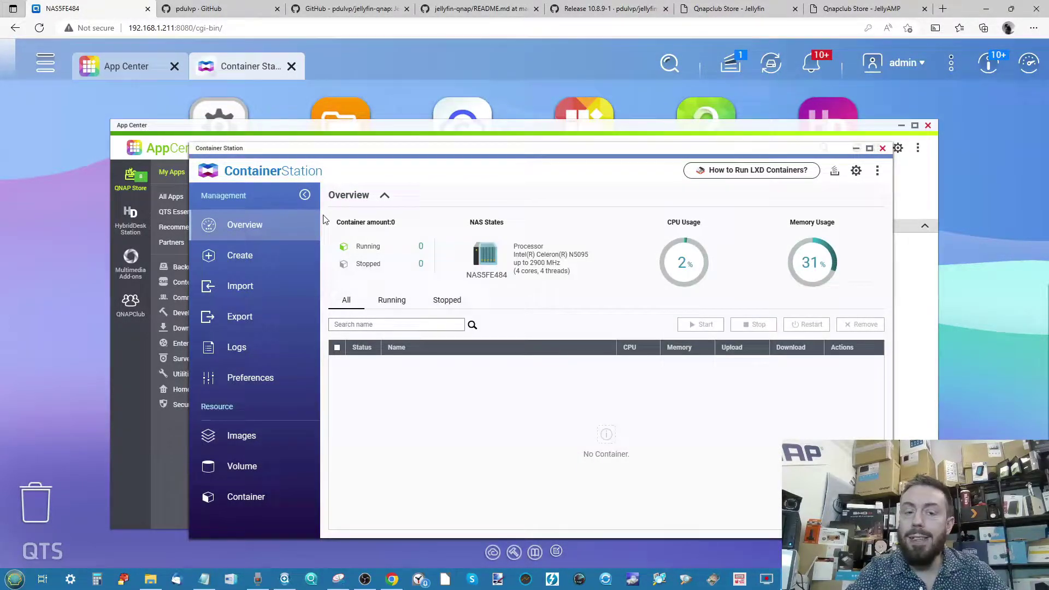
pyautogui.click(244, 262)
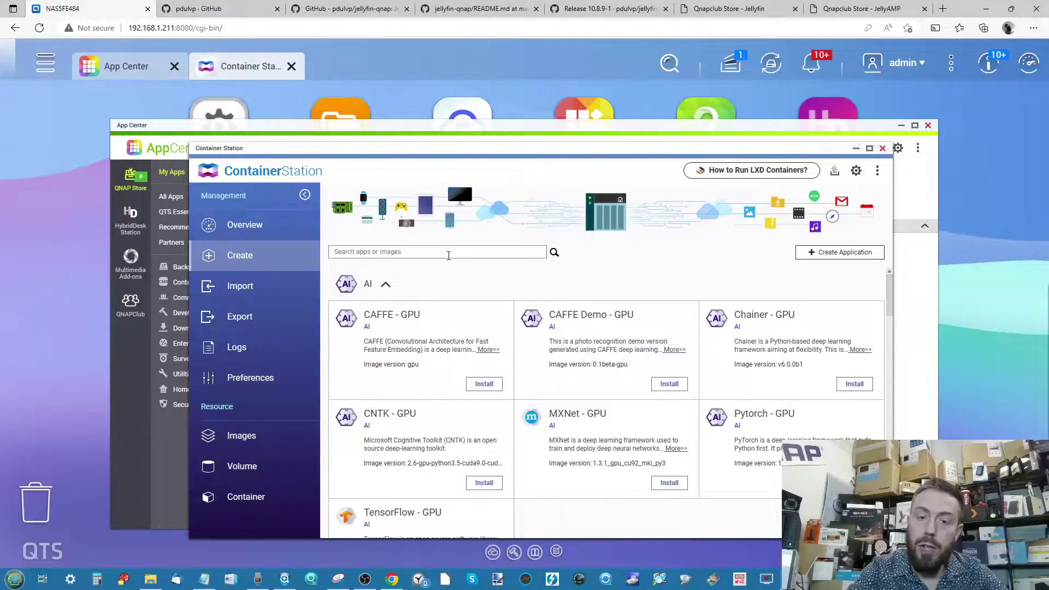
pyautogui.click(448, 256)
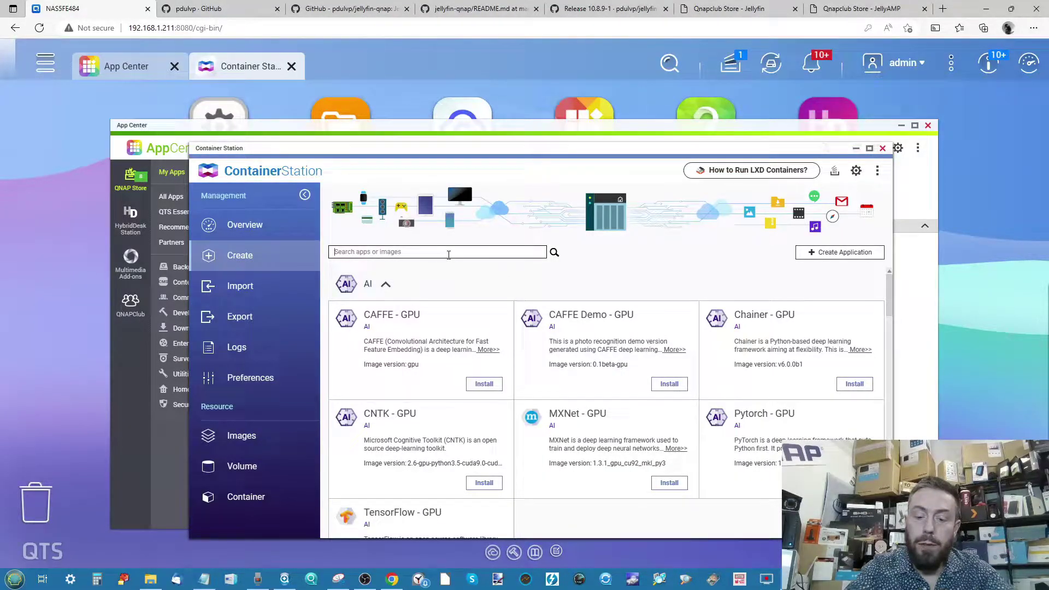
pyautogui.write('jellyfin')
pyautogui.press('Return')
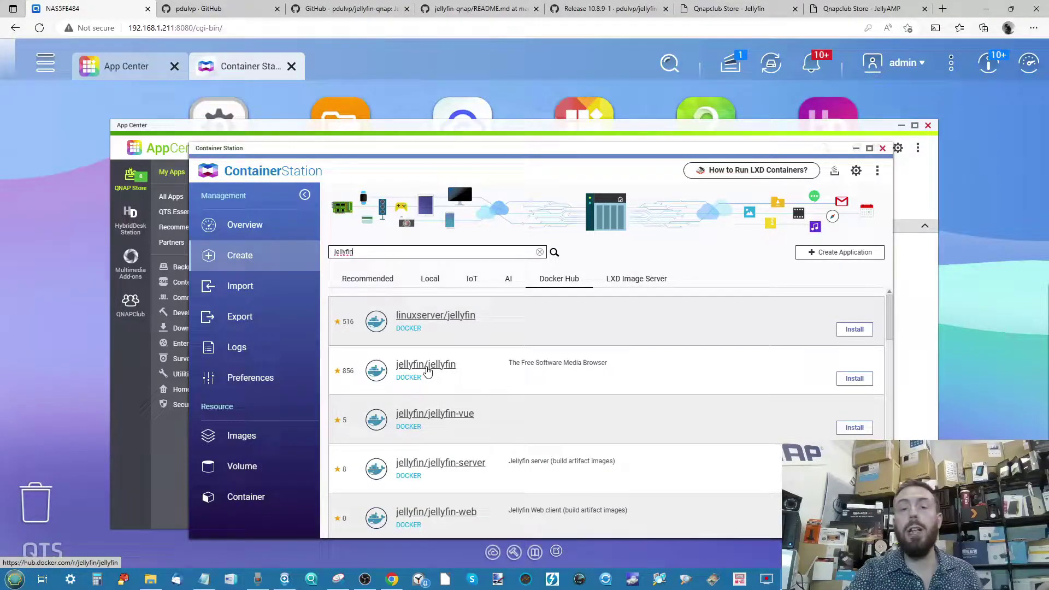
# Step: Open the jellyfin/jellyfin Docker Hub page, then go back to the NAS tab
pyautogui.click(440, 371)
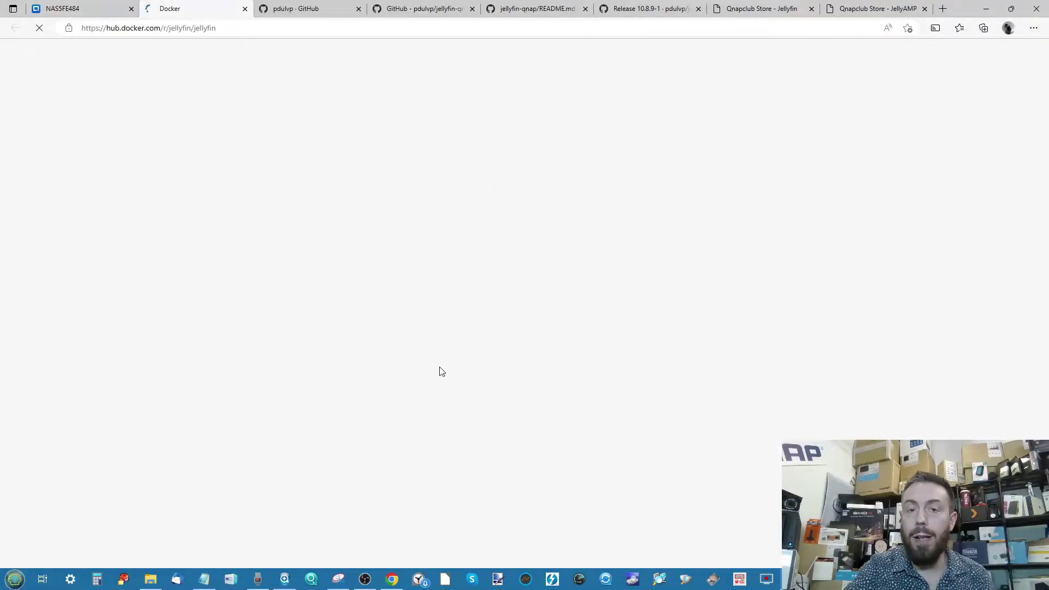
pyautogui.click(87, 4)
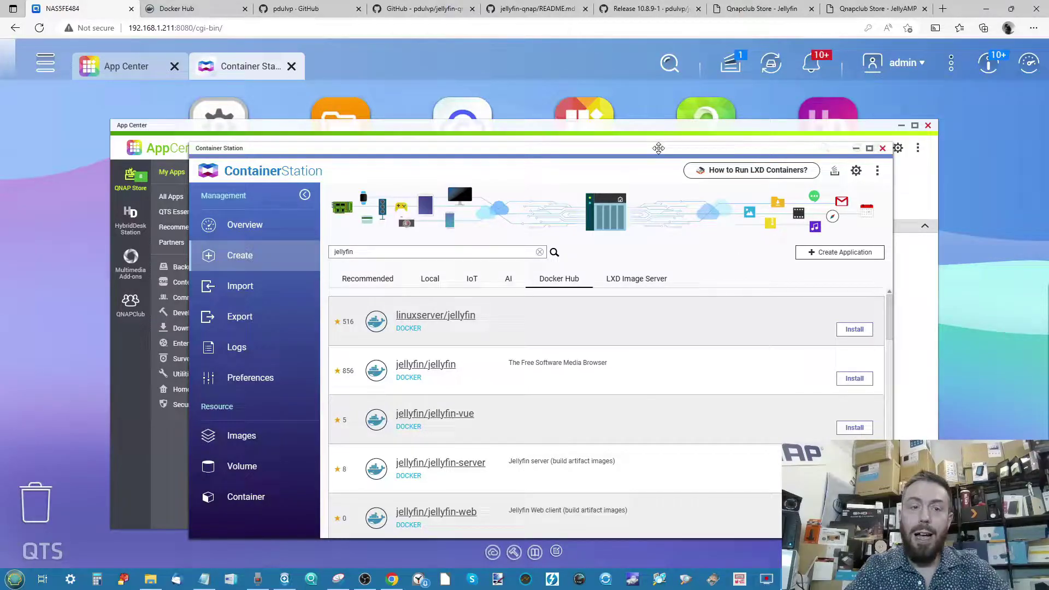
# Step: Minimize Container Station and App Center to reveal the QTS desktop
pyautogui.click(44, 61)
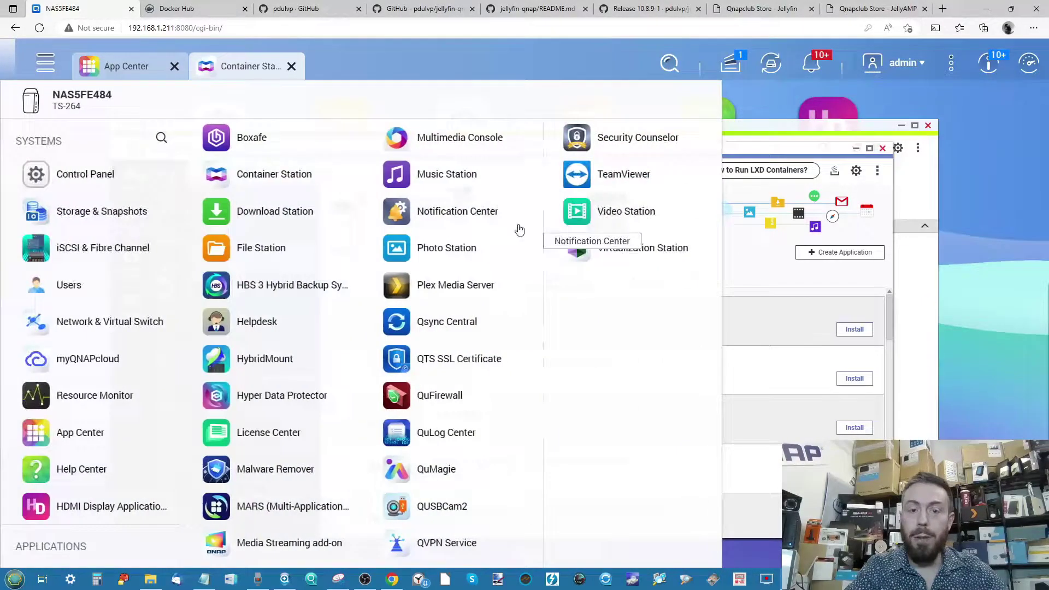
pyautogui.click(1009, 273)
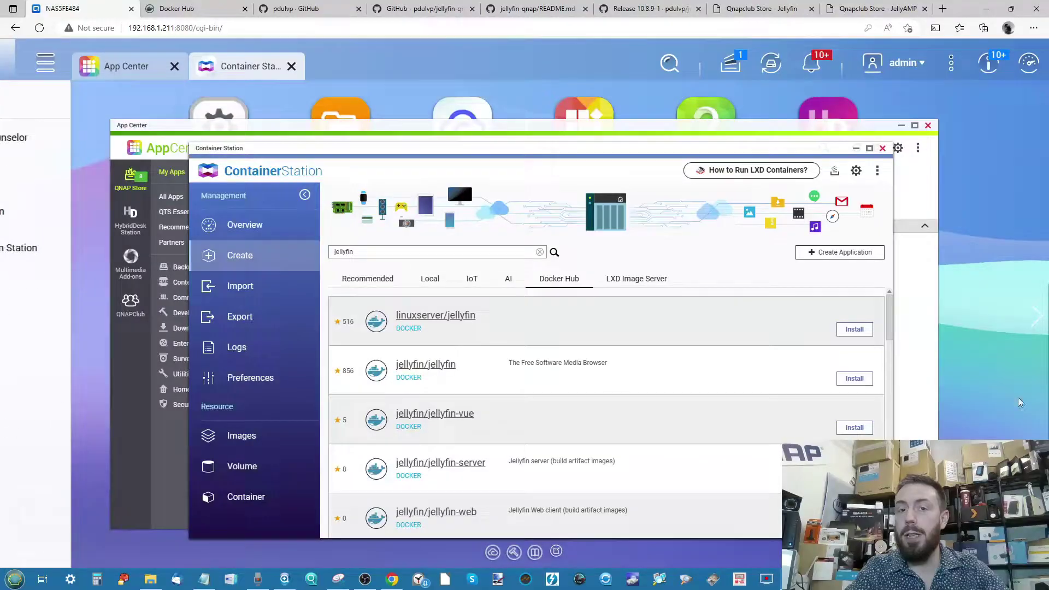
pyautogui.click(856, 149)
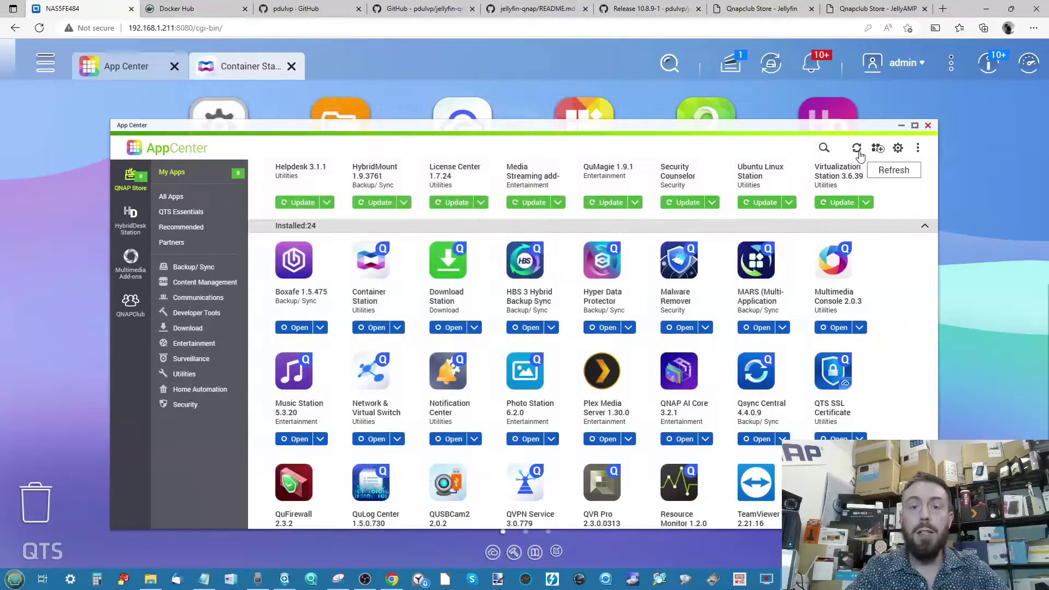
pyautogui.click(900, 126)
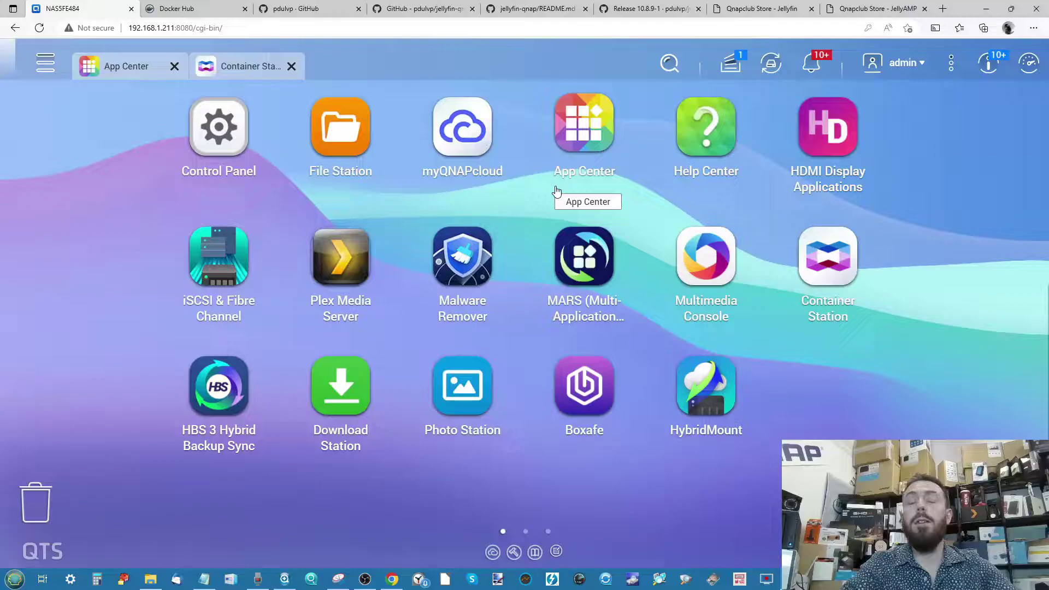
# Step: Close Docker Hub and browse the developer's GitHub profile to the pinned jellyfin-qnap repository
pyautogui.click(245, 9)
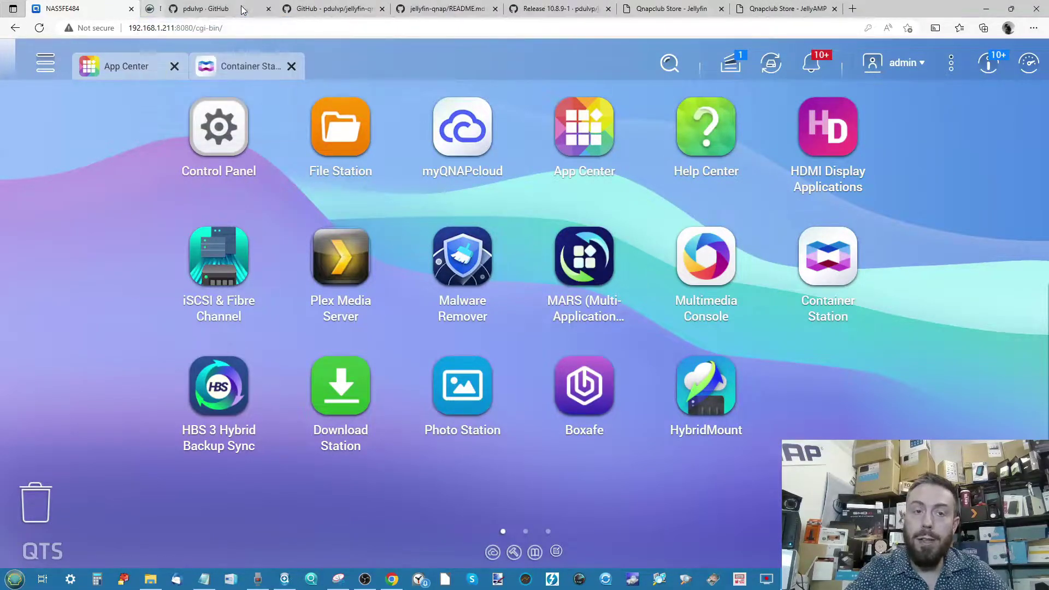
pyautogui.click(211, 7)
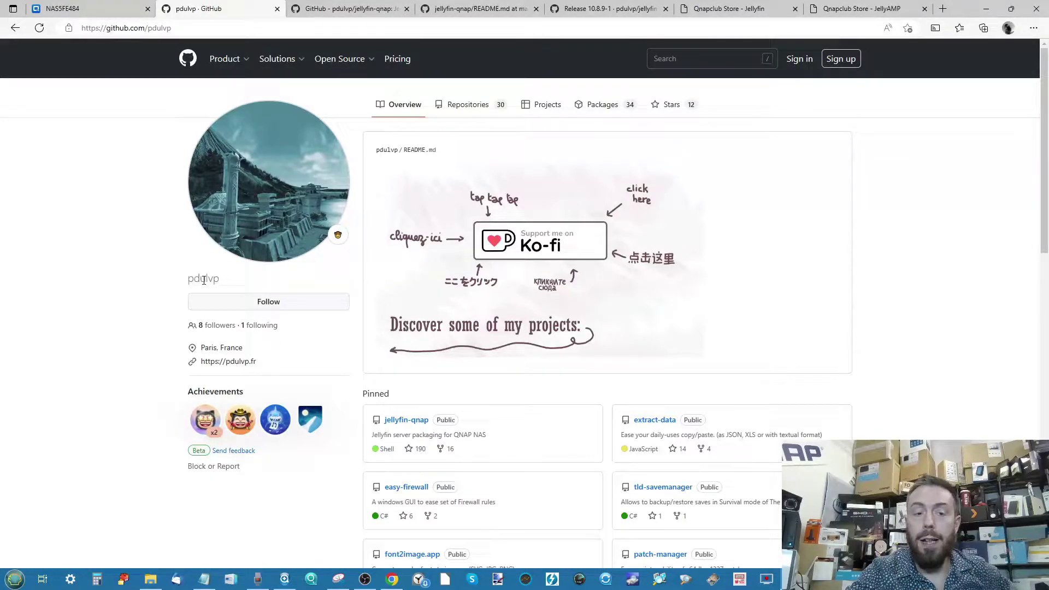
pyautogui.doubleClick(203, 278)
pyautogui.scroll(-2, 520, 284)
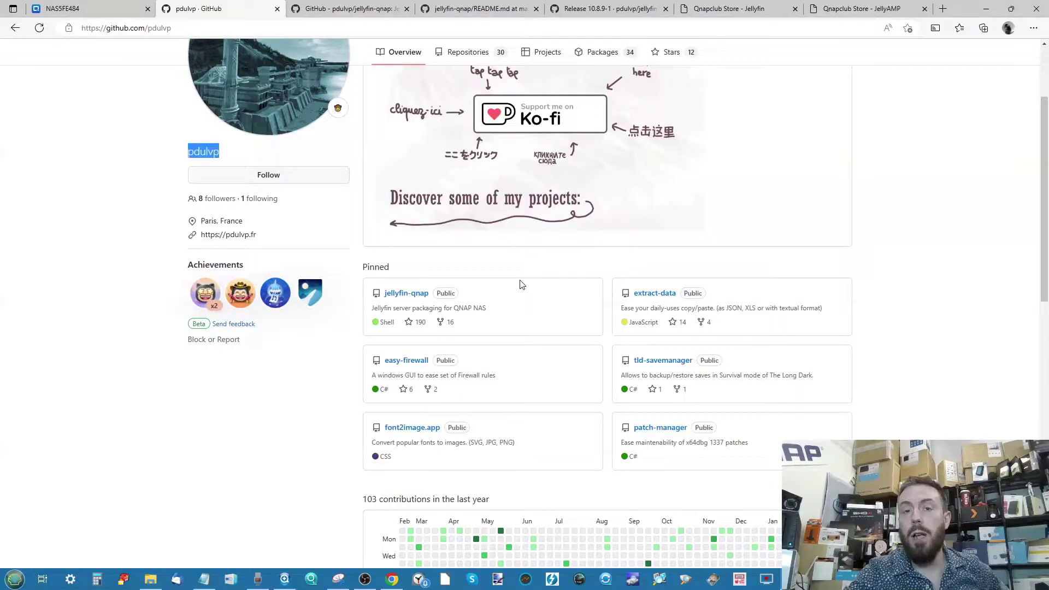
pyautogui.scroll(5, 452, 305)
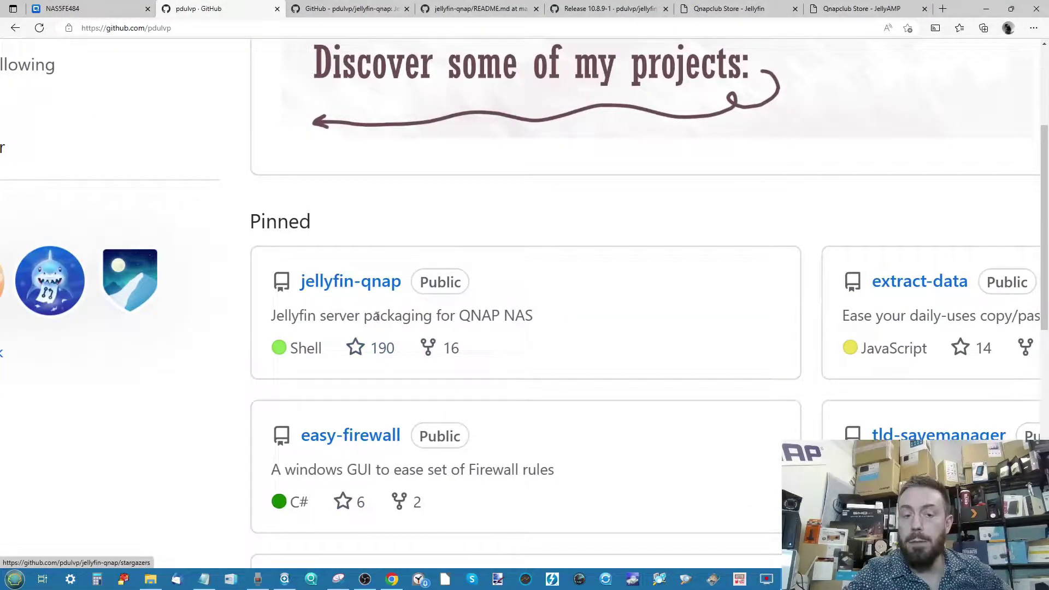
pyautogui.scroll(-5, 377, 341)
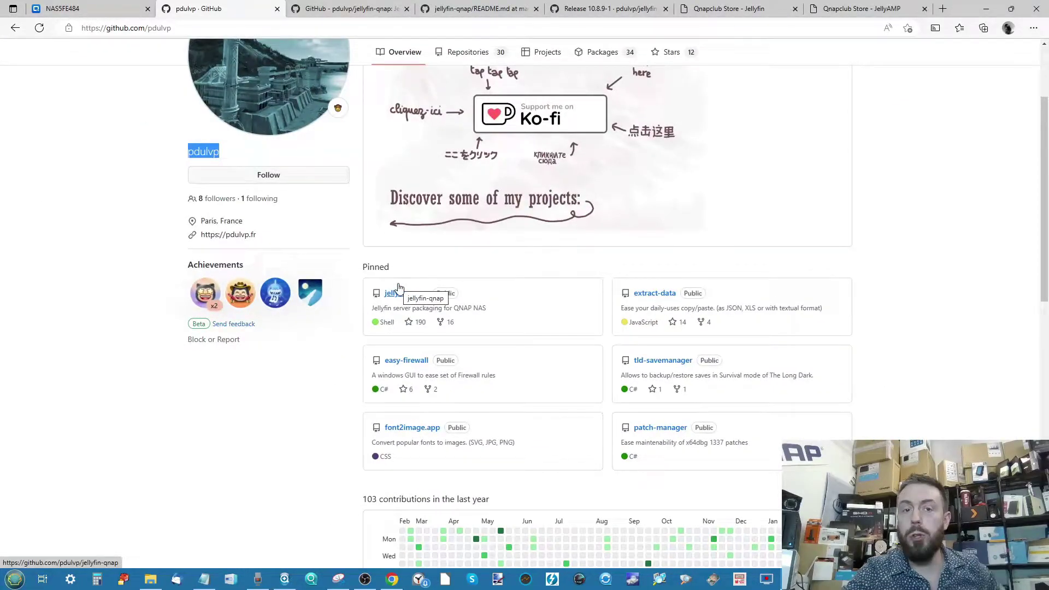
# Step: Read the Qnapclub Jellyfin store listing, then switch to the jellyfin-qnap repository
pyautogui.click(732, 9)
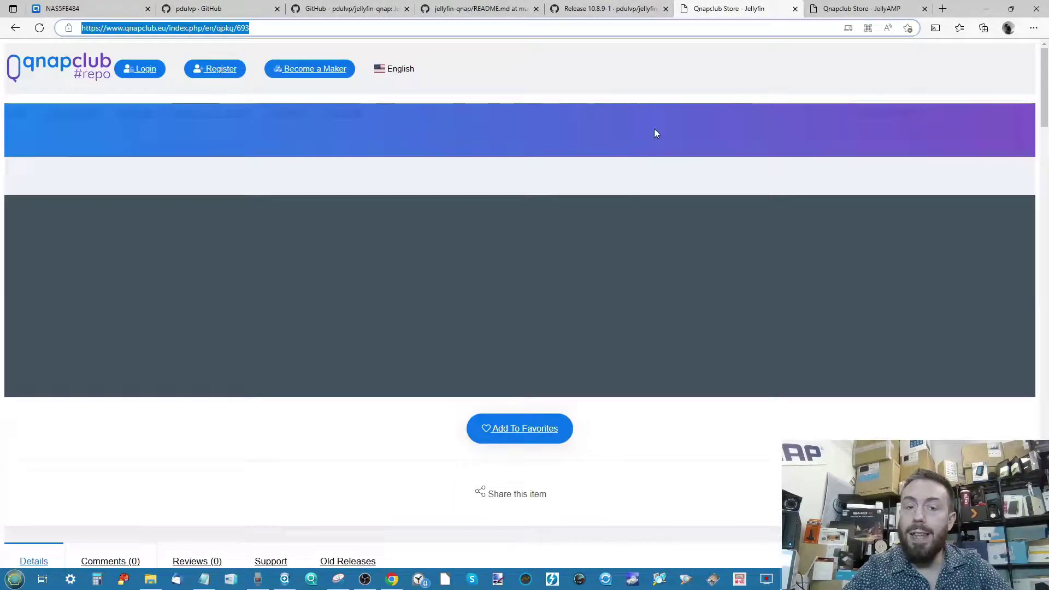
pyautogui.scroll(-6, 477, 197)
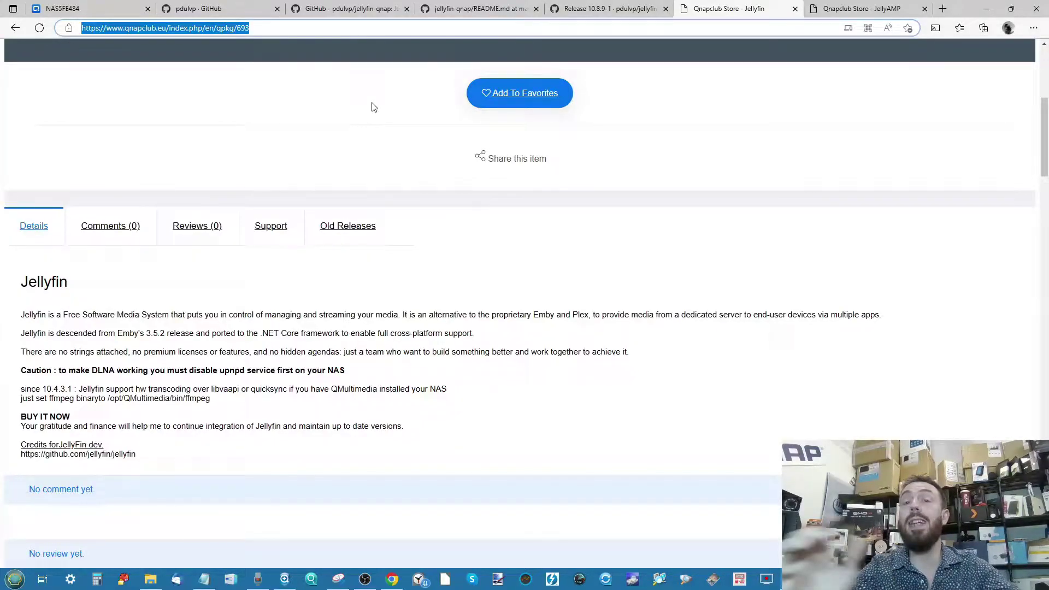
pyautogui.click(349, 9)
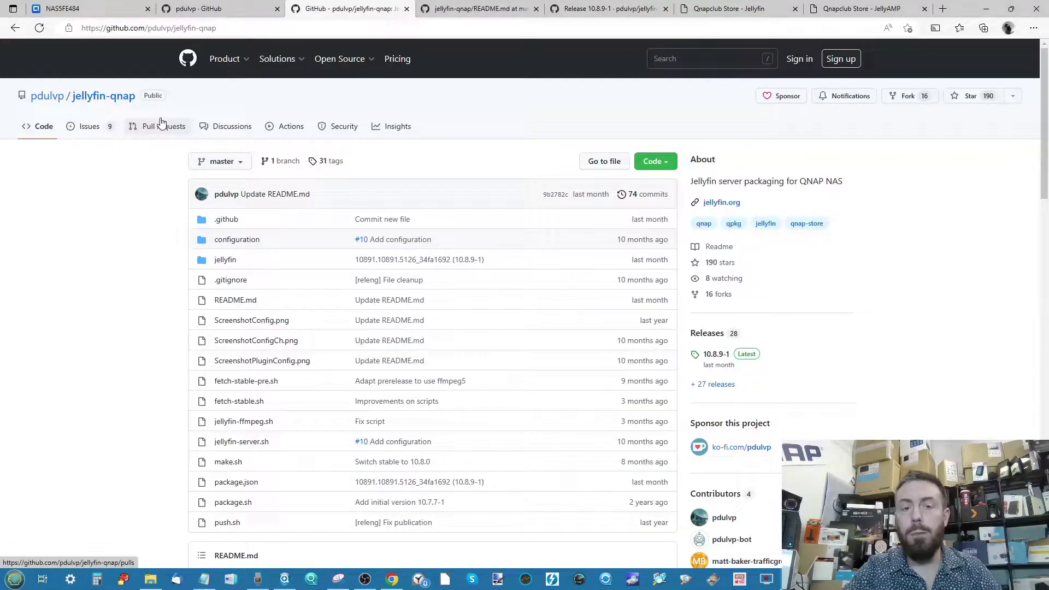
# Step: Review the jellyfin-qnap README, file list and 10.8.9-1 Releases section
pyautogui.click(454, 7)
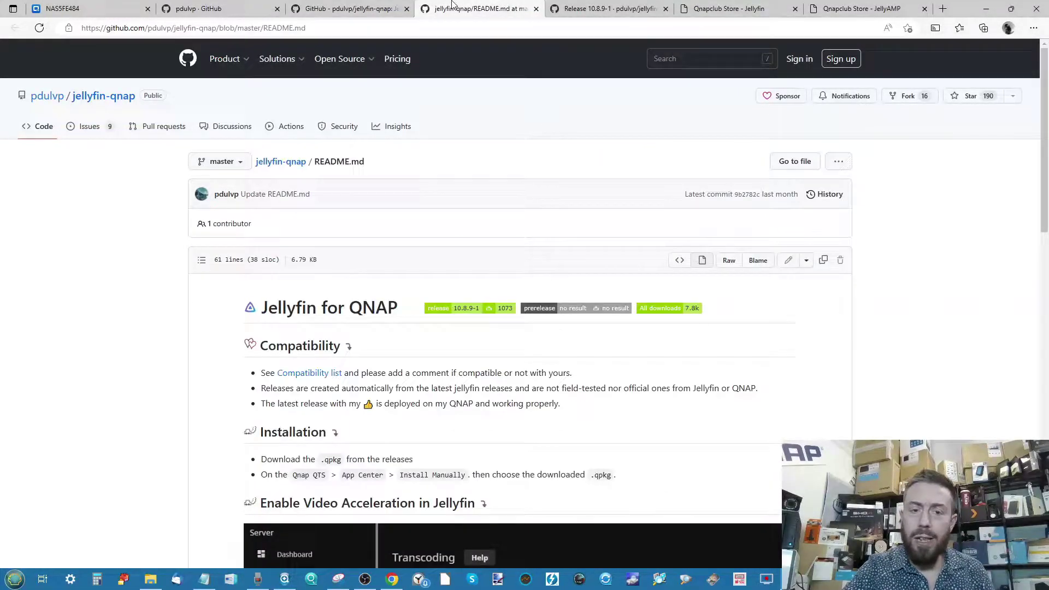
pyautogui.scroll(-5, 381, 284)
pyautogui.scroll(5, 379, 283)
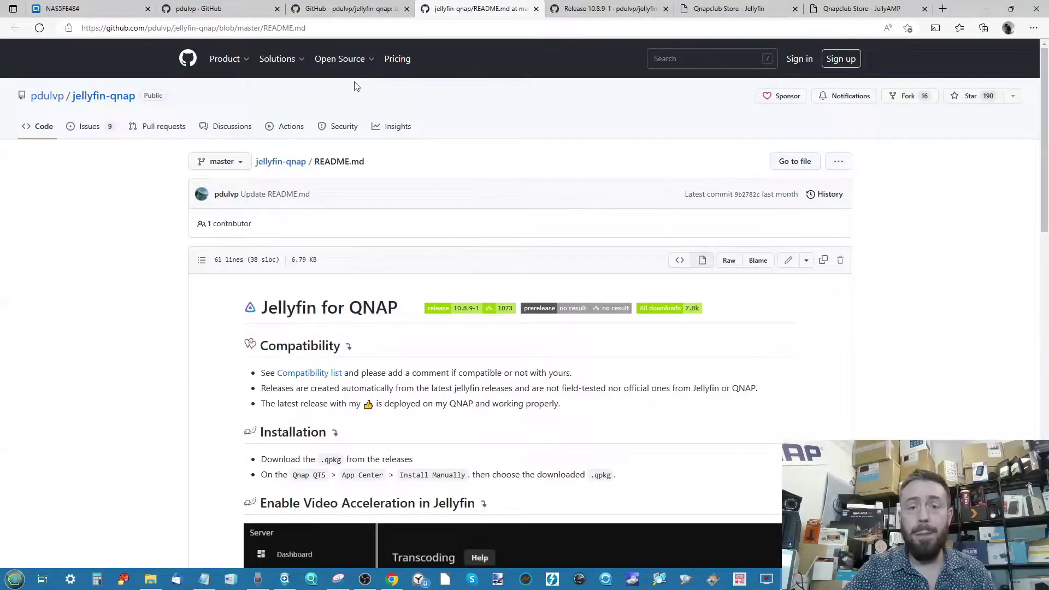
pyautogui.click(354, 11)
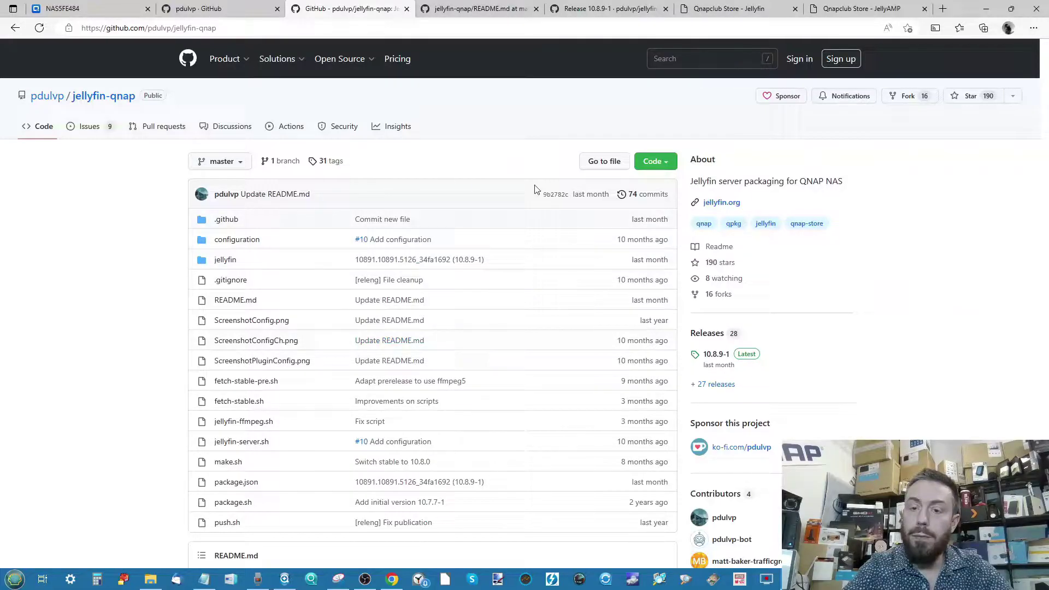
pyautogui.scroll(-1, 731, 281)
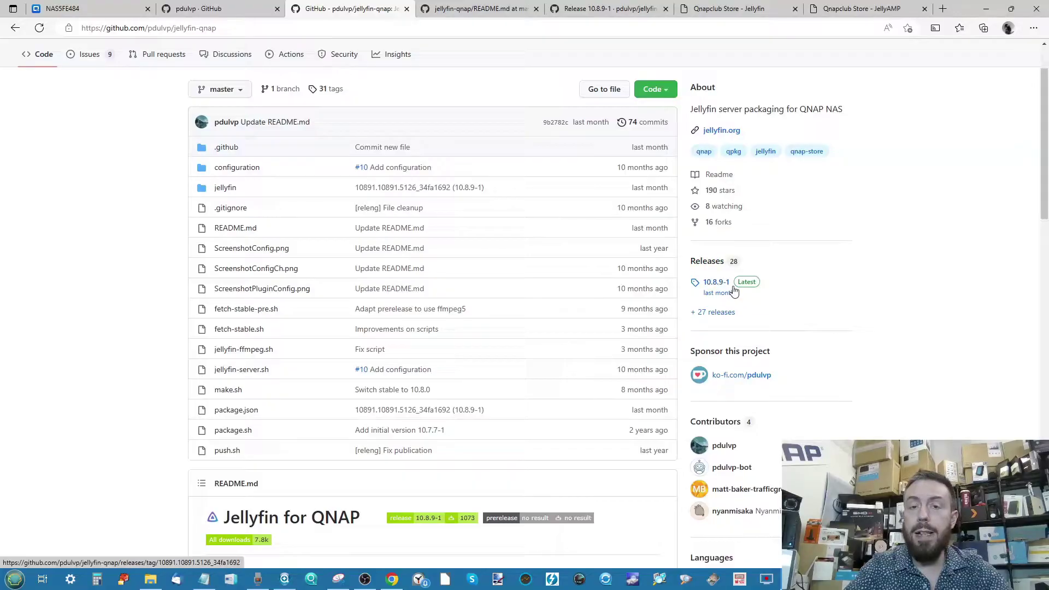
pyautogui.keyDown('ctrl'); pyautogui.scroll(5, 733, 291); pyautogui.keyUp('ctrl')
pyautogui.scroll(-2, 733, 291)
pyautogui.scroll(2, 733, 291)
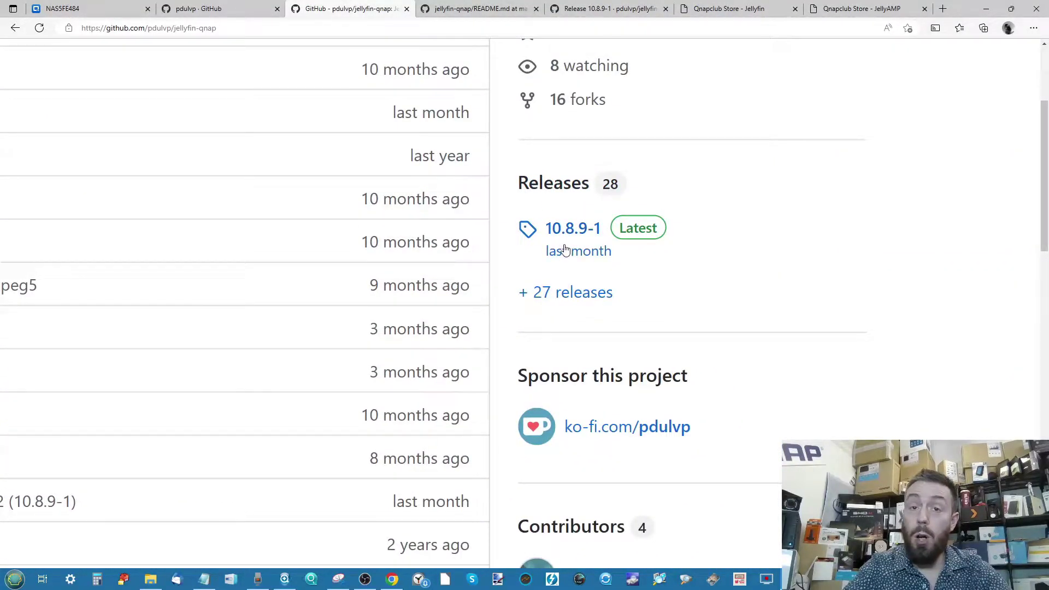
pyautogui.keyDown('ctrl'); pyautogui.scroll(-5, 566, 248); pyautogui.keyUp('ctrl')
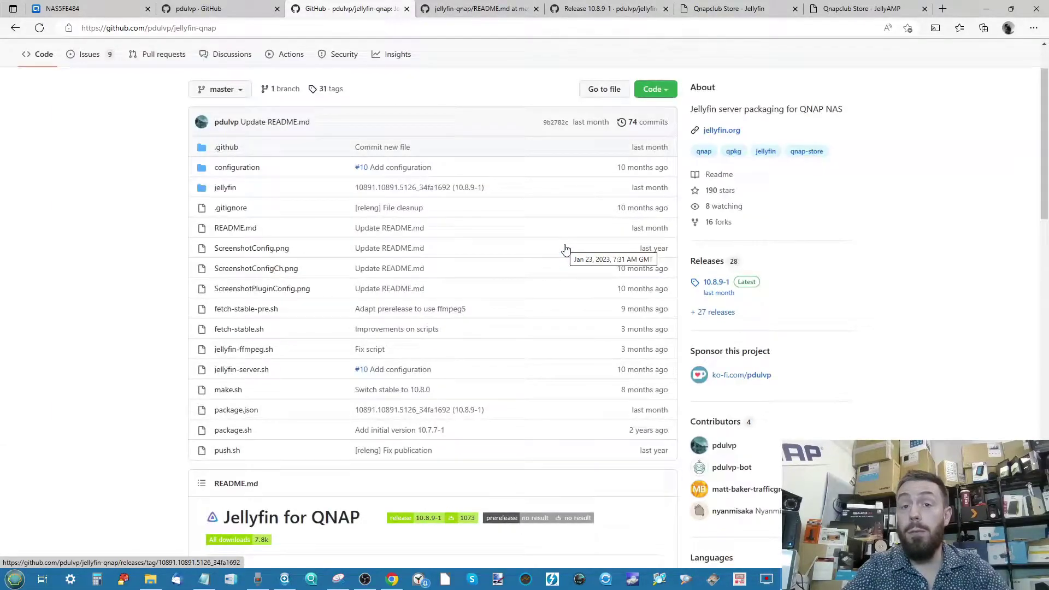
# Step: View the 10.8.9-1 release page with the zoom reset to normal size
pyautogui.click(601, 6)
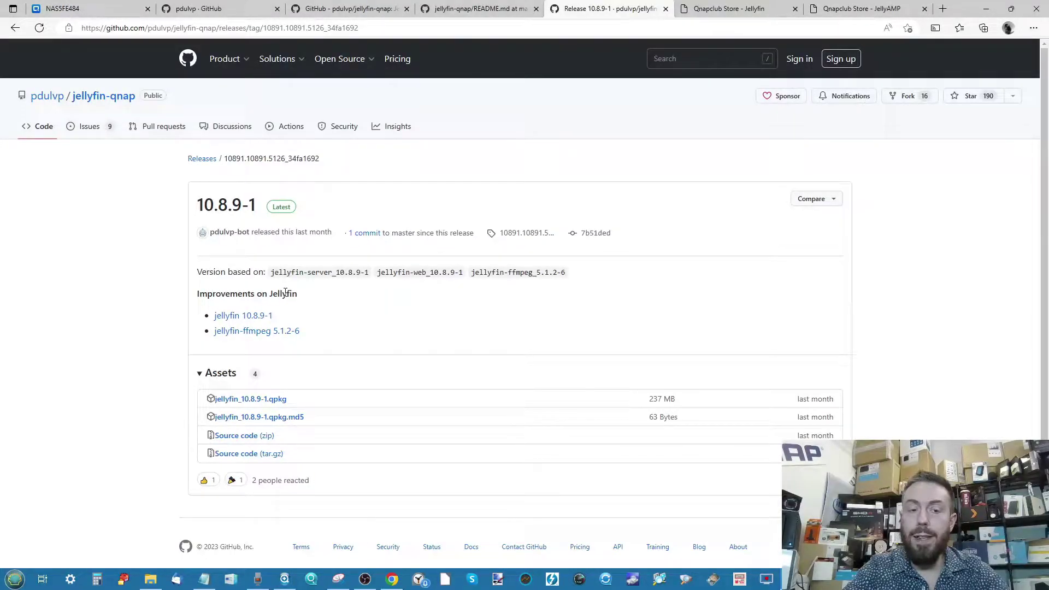
pyautogui.keyDown('ctrl'); pyautogui.scroll(4, 285, 292); pyautogui.keyUp('ctrl')
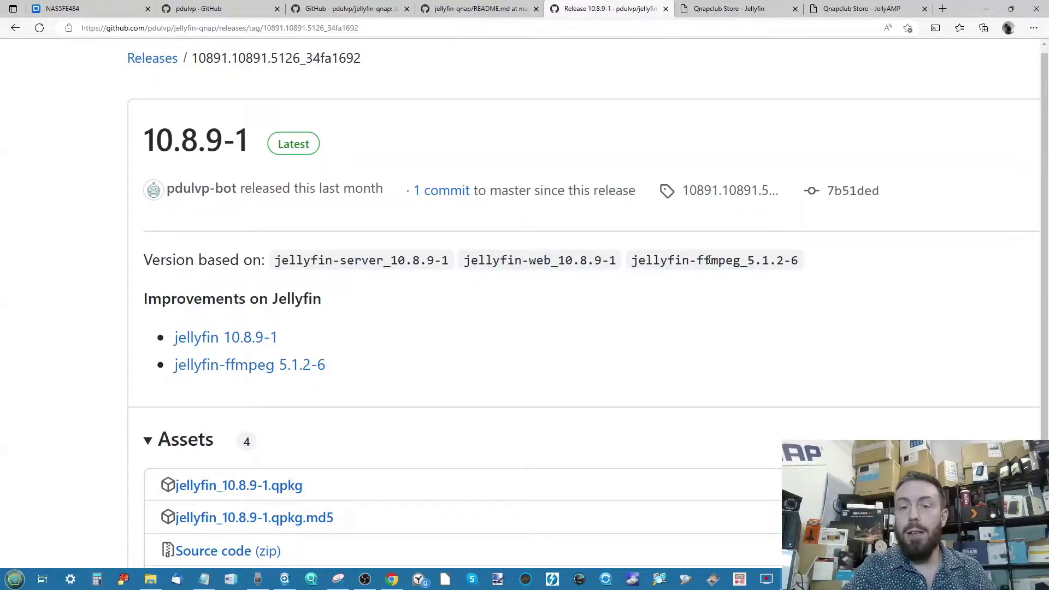
pyautogui.hotkey('ctrl', '0')
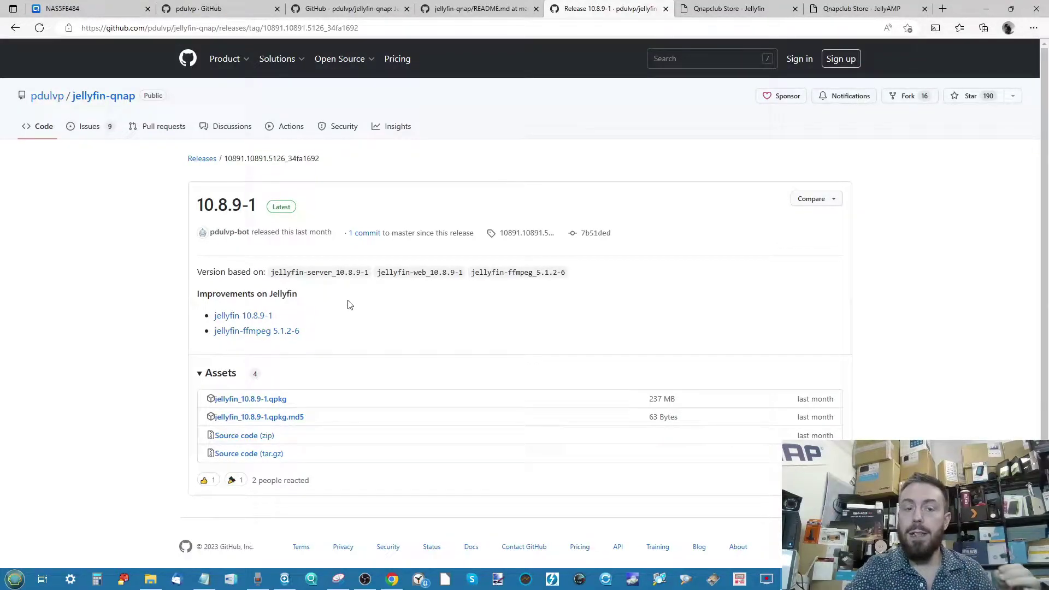
pyautogui.scroll(7, 292, 417)
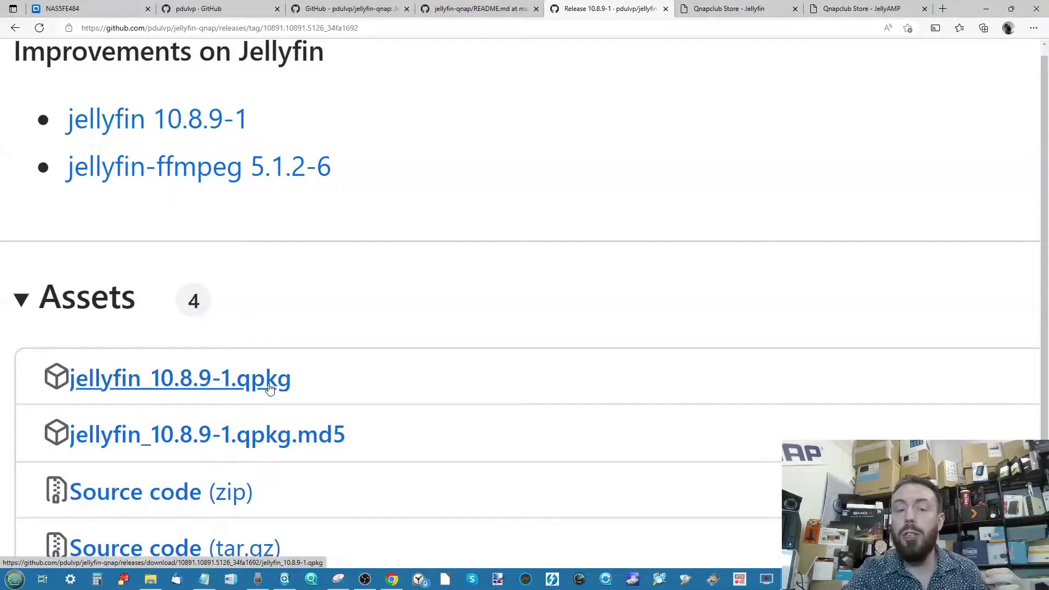
pyautogui.scroll(-7, 132, 380)
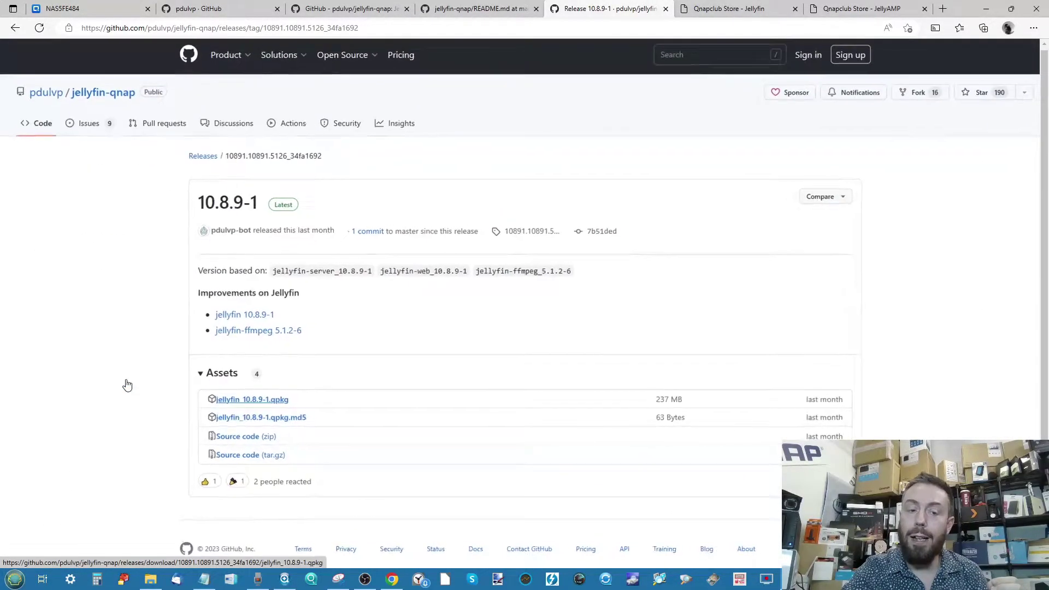
# Step: Download jellyfin_10.8.9-1.qpkg from the release assets, checking the Qnapclub page briefly
pyautogui.click(260, 400)
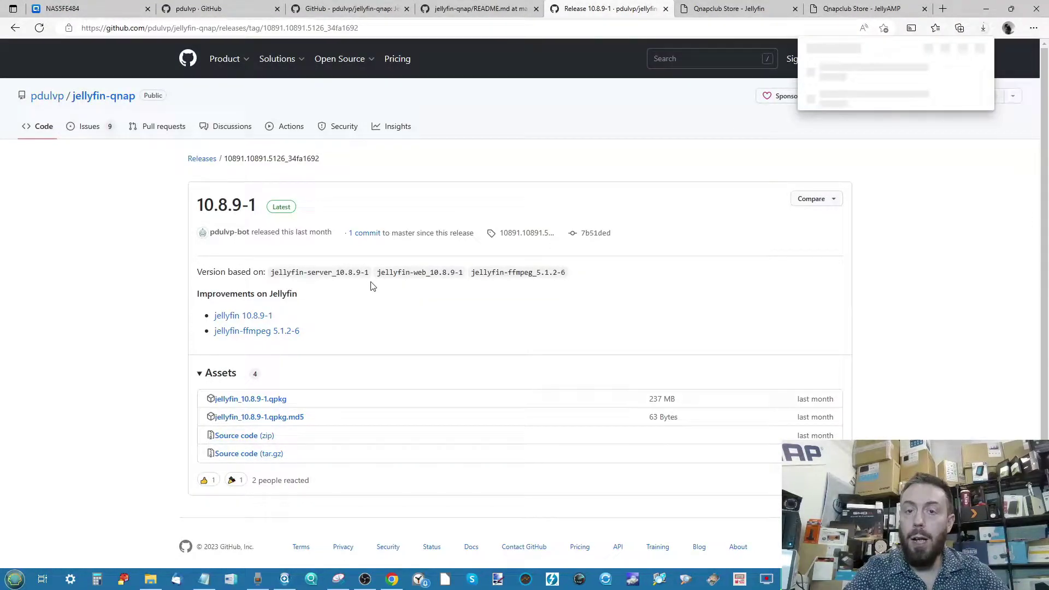
pyautogui.moveTo(875, 76)
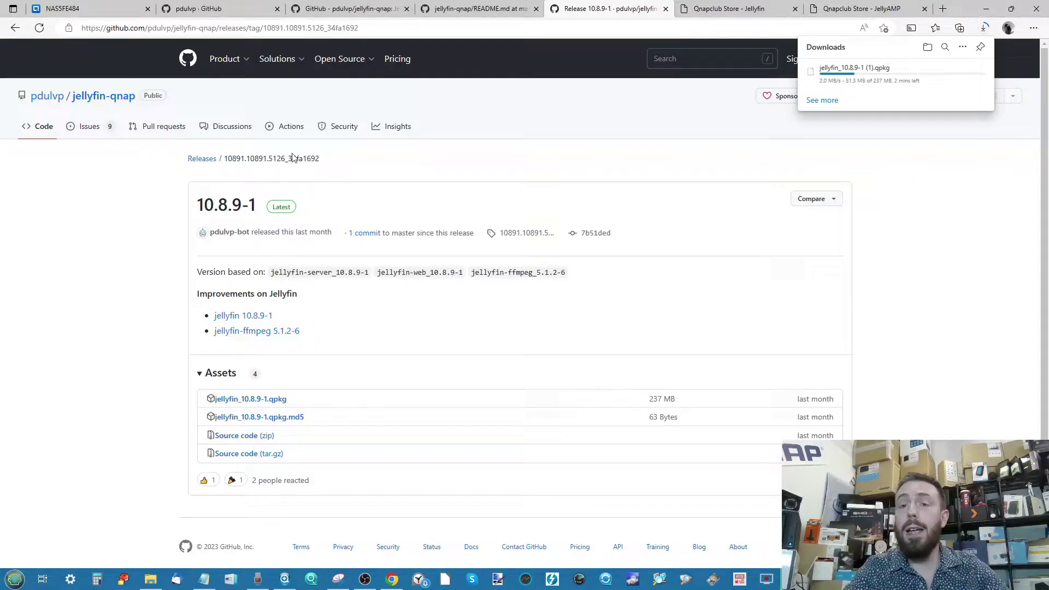
pyautogui.click(689, 11)
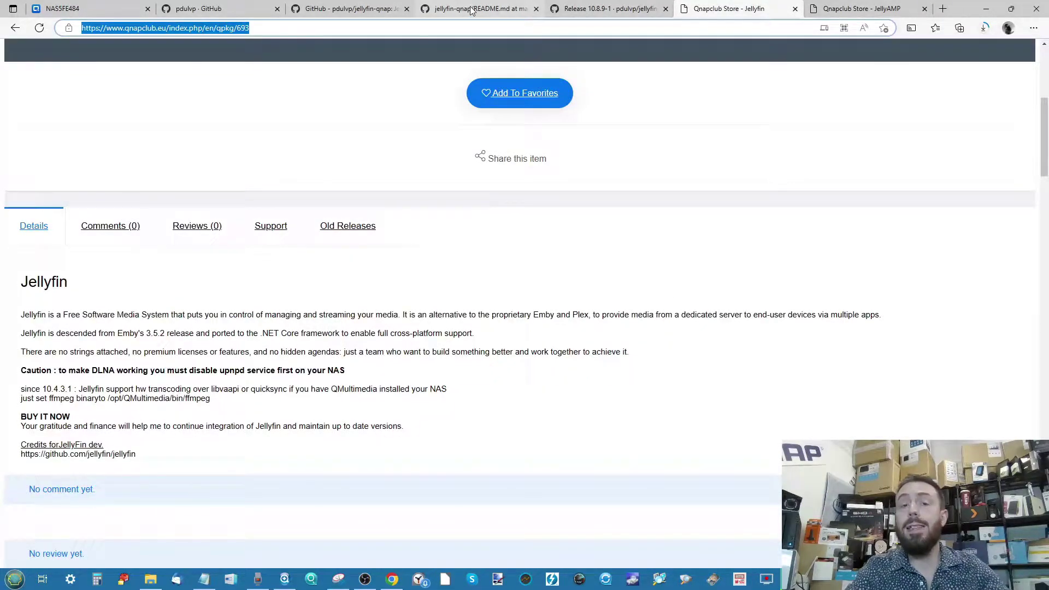
pyautogui.click(601, 9)
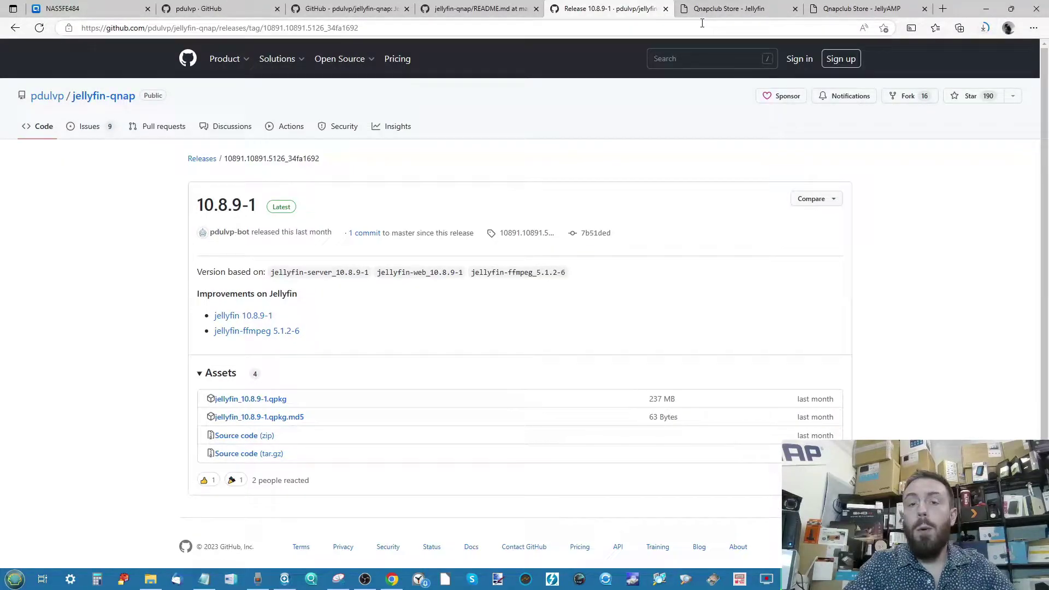
# Step: Scroll through the Qnapclub JellyAMP listing, then return to the NAS5FE484 QTS desktop
pyautogui.click(857, 9)
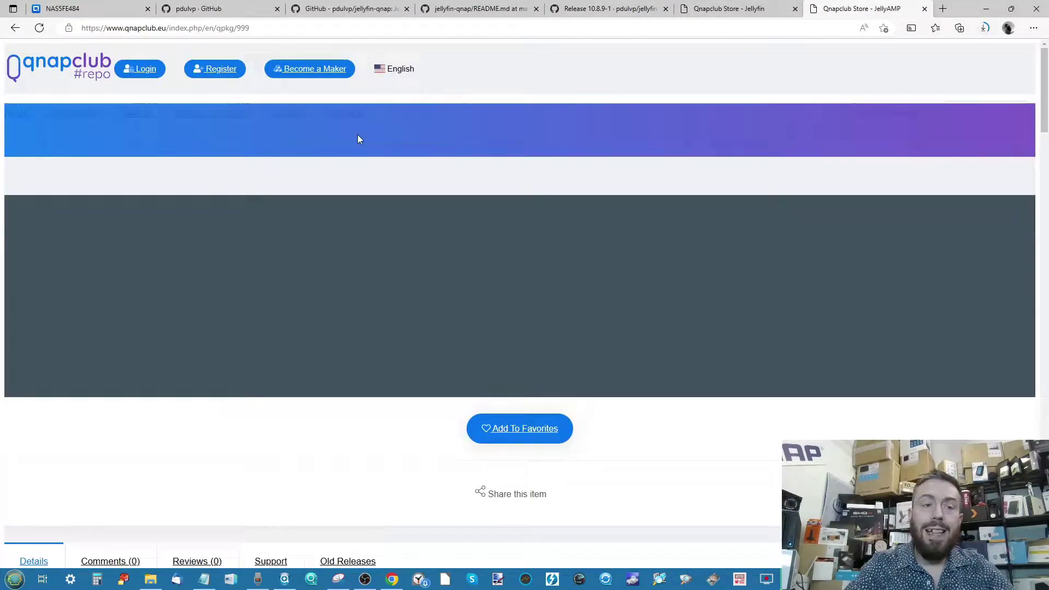
pyautogui.scroll(-7, 358, 134)
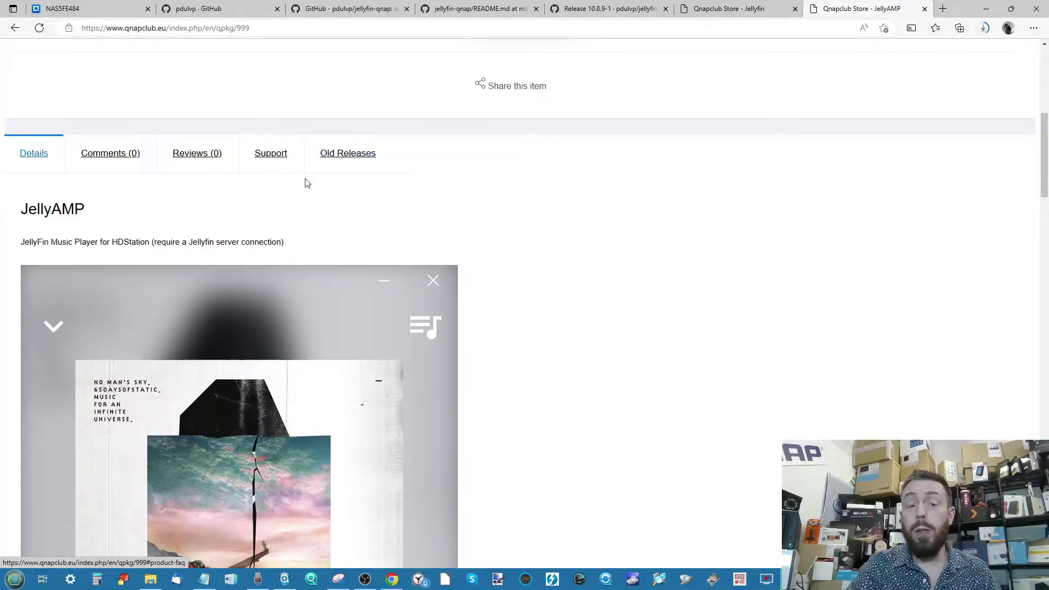
pyautogui.scroll(-4, 300, 251)
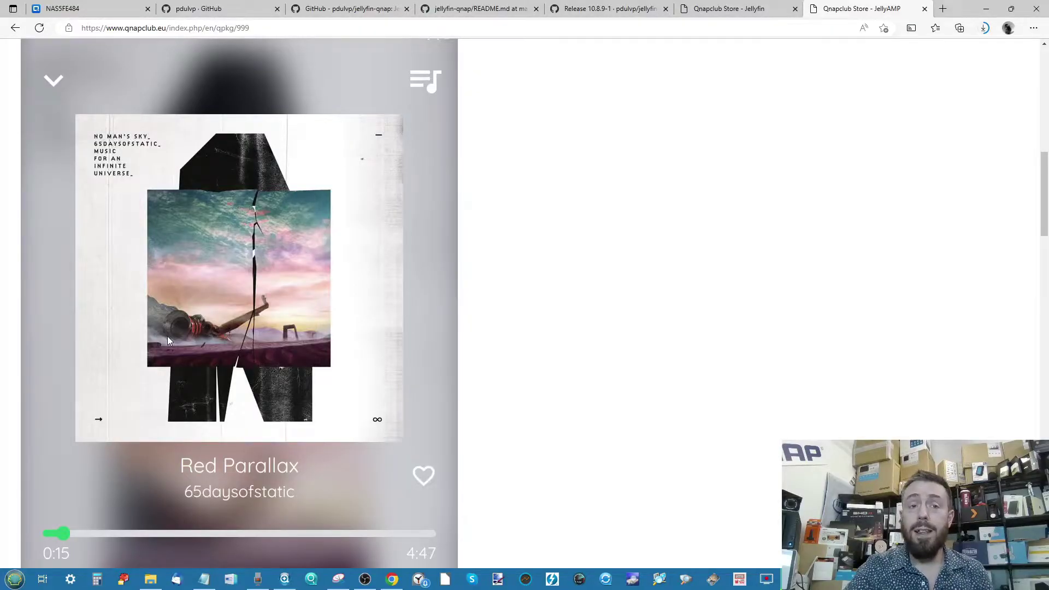
pyautogui.scroll(10, 167, 335)
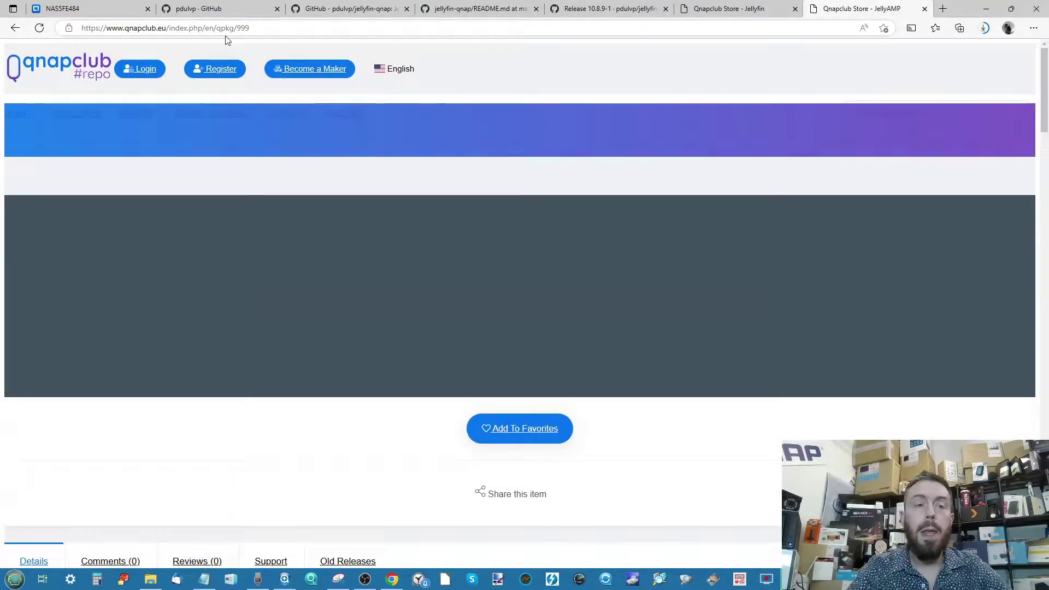
pyautogui.click(103, 12)
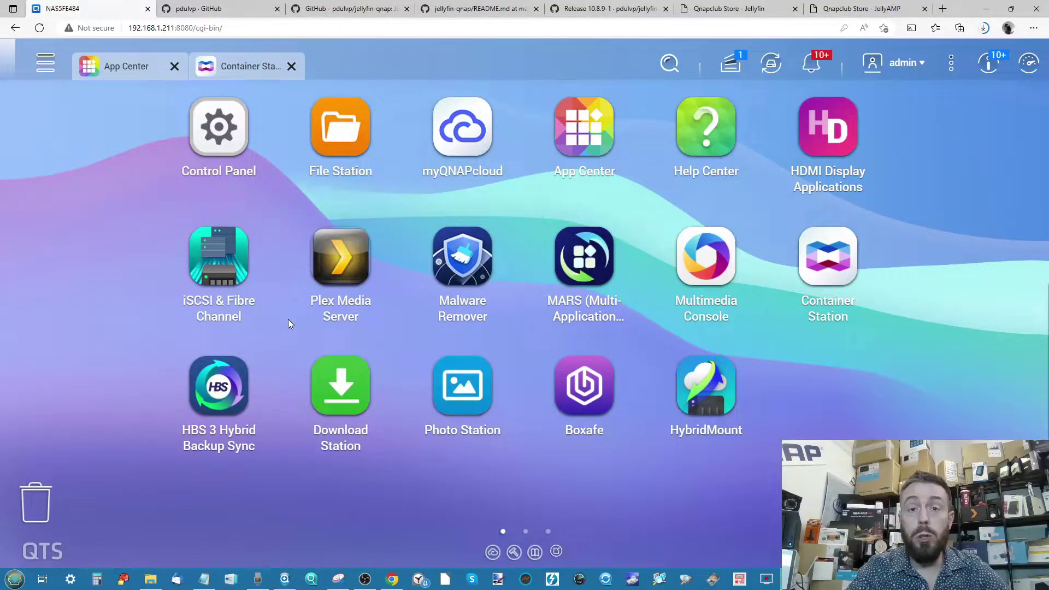
# Step: Apply App Center's 'Allow installation of applications without a valid digital signature' setting
pyautogui.click(588, 142)
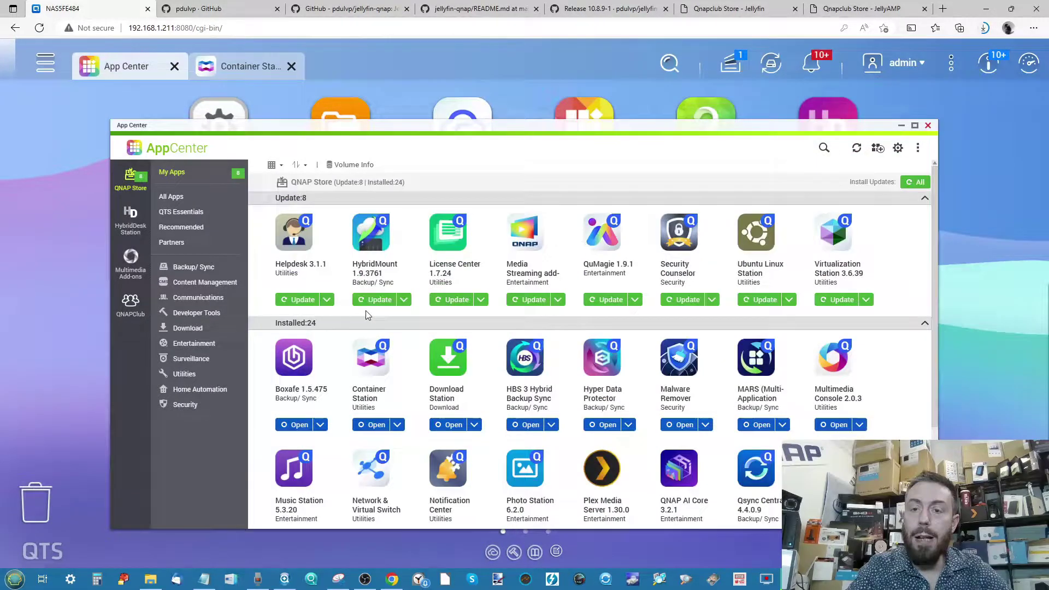
pyautogui.click(896, 148)
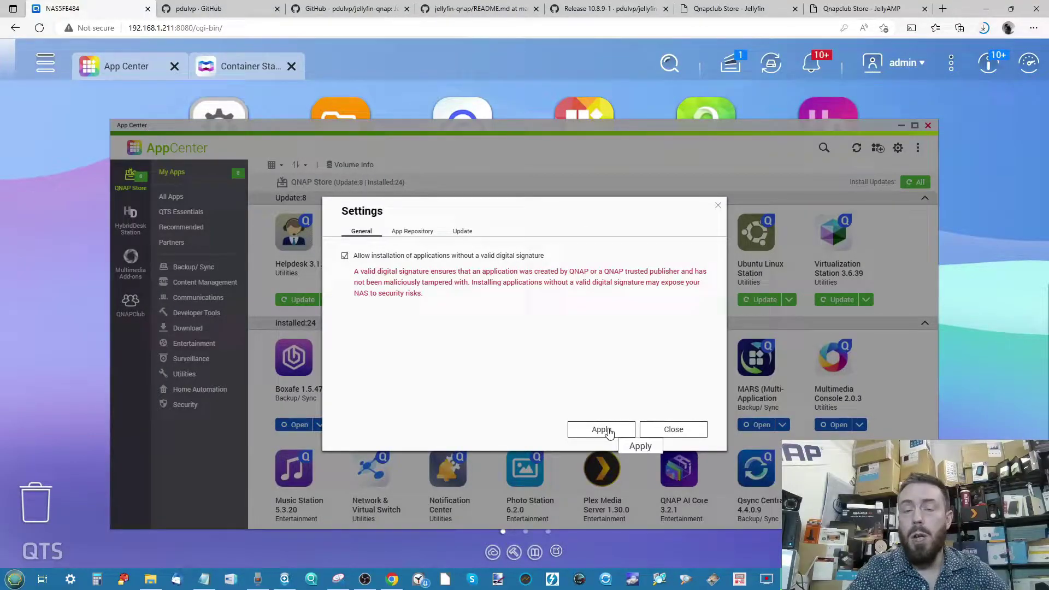
pyautogui.click(592, 439)
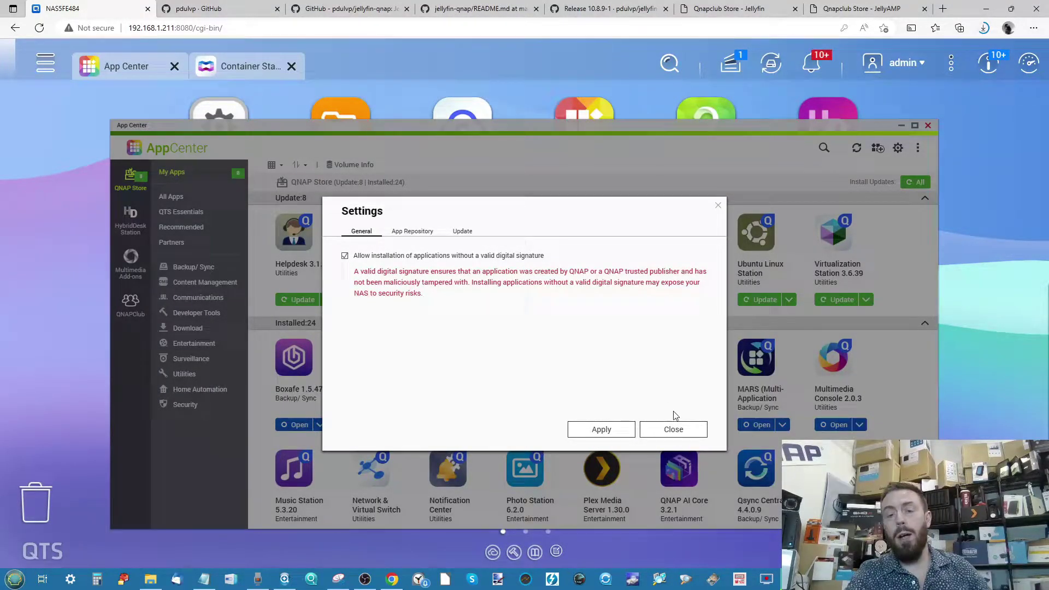
pyautogui.click(717, 207)
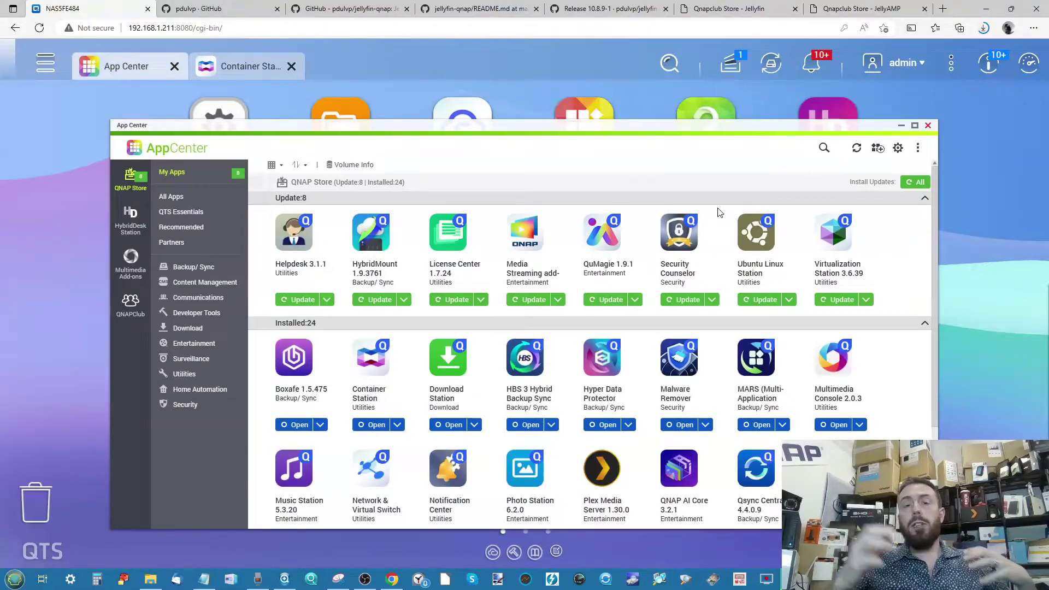
# Step: Scroll App Center's All Apps and Partners lists, then switch from the GitHub 10.8.9-1 tab to the Qnapclub Jellyfin tab
pyautogui.click(175, 196)
pyautogui.scroll(-5, 517, 277)
pyautogui.scroll(-15, 516, 277)
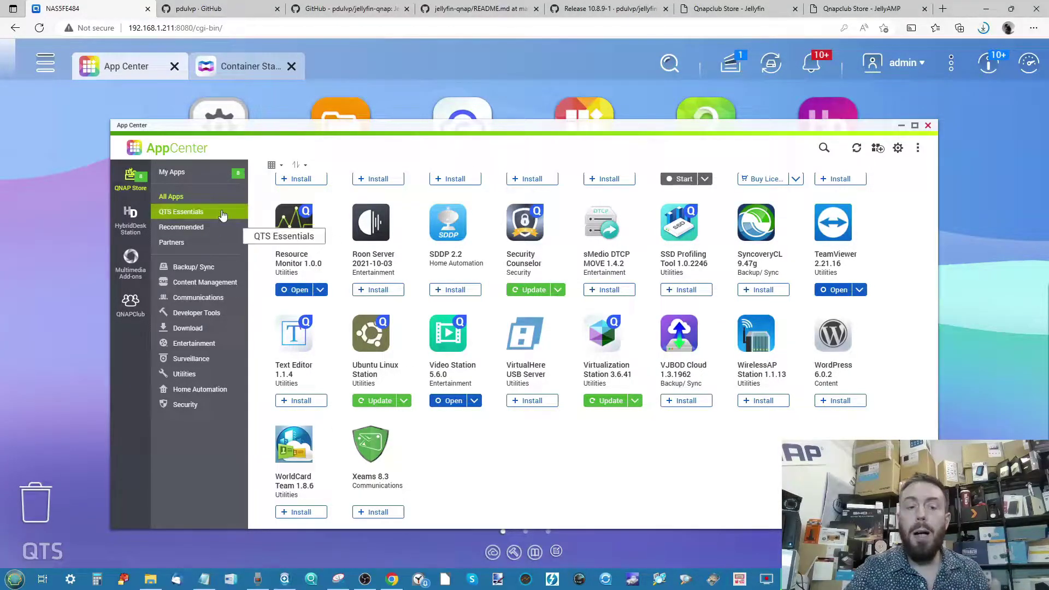
pyautogui.click(171, 242)
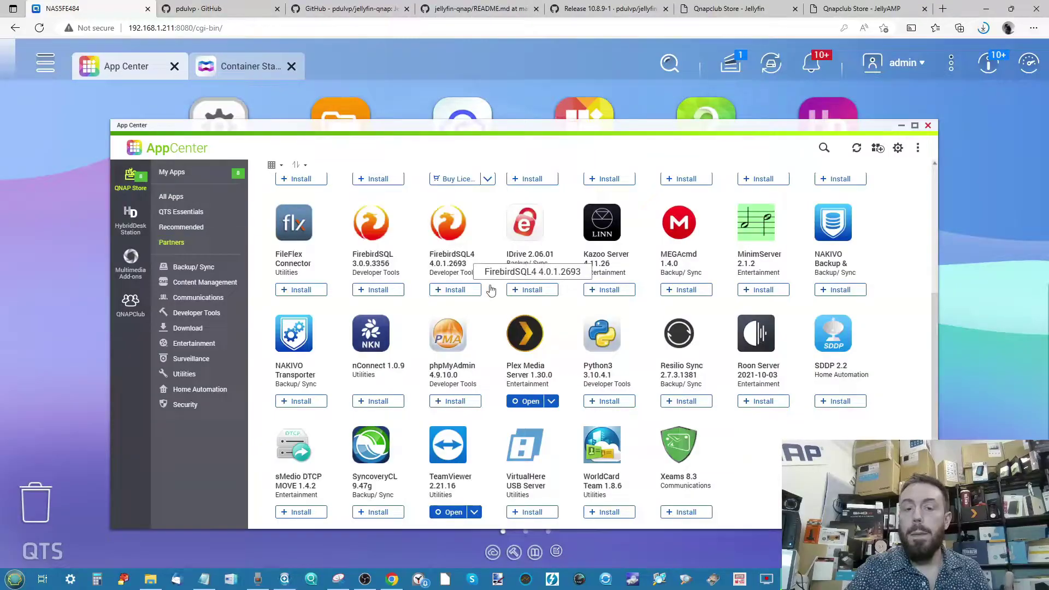
pyautogui.scroll(5, 457, 328)
pyautogui.scroll(-5, 456, 328)
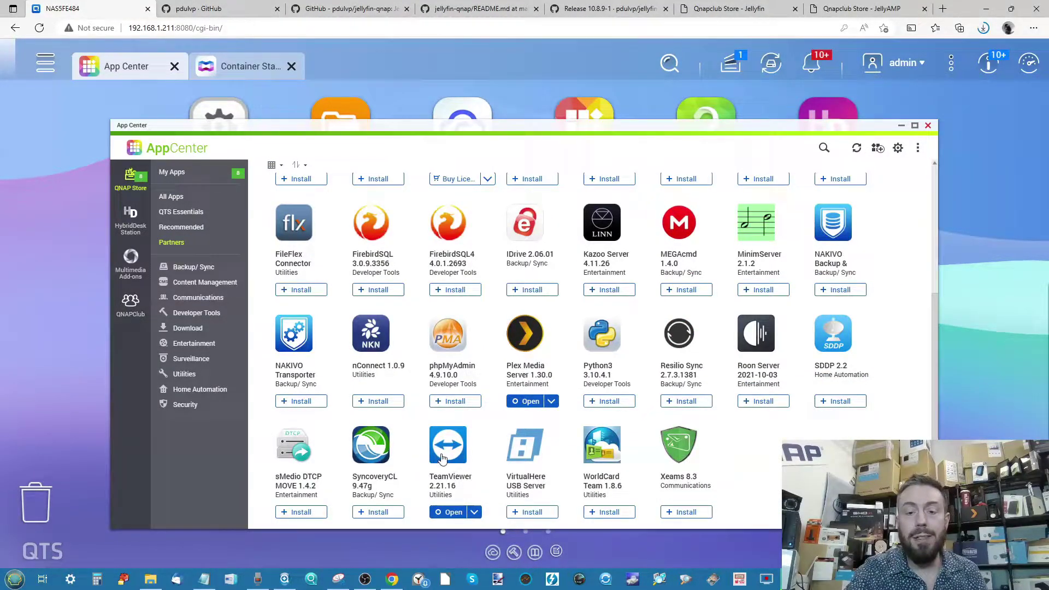
pyautogui.scroll(4, 448, 450)
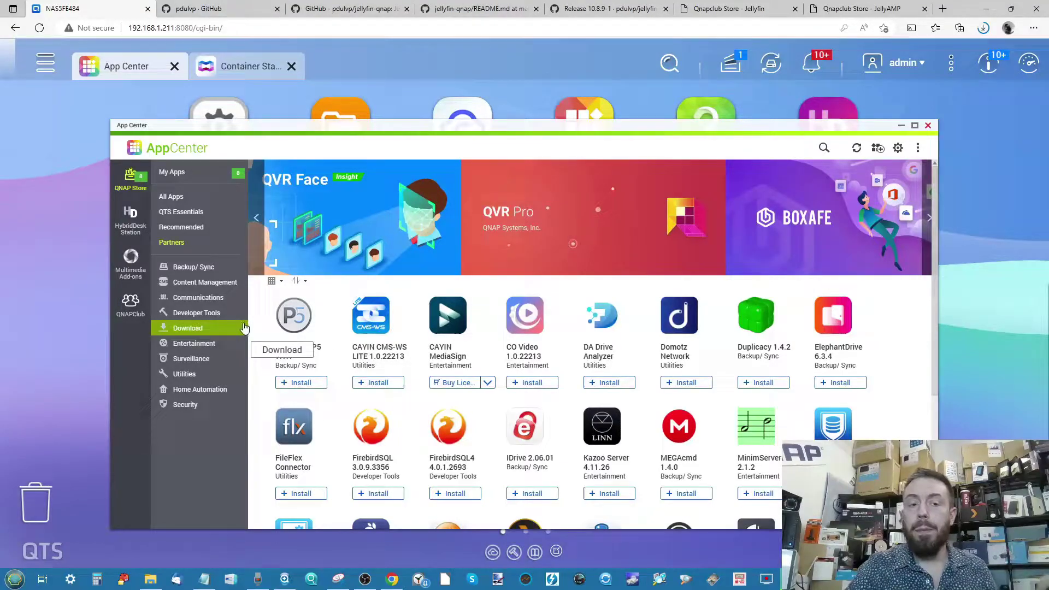
pyautogui.click(183, 196)
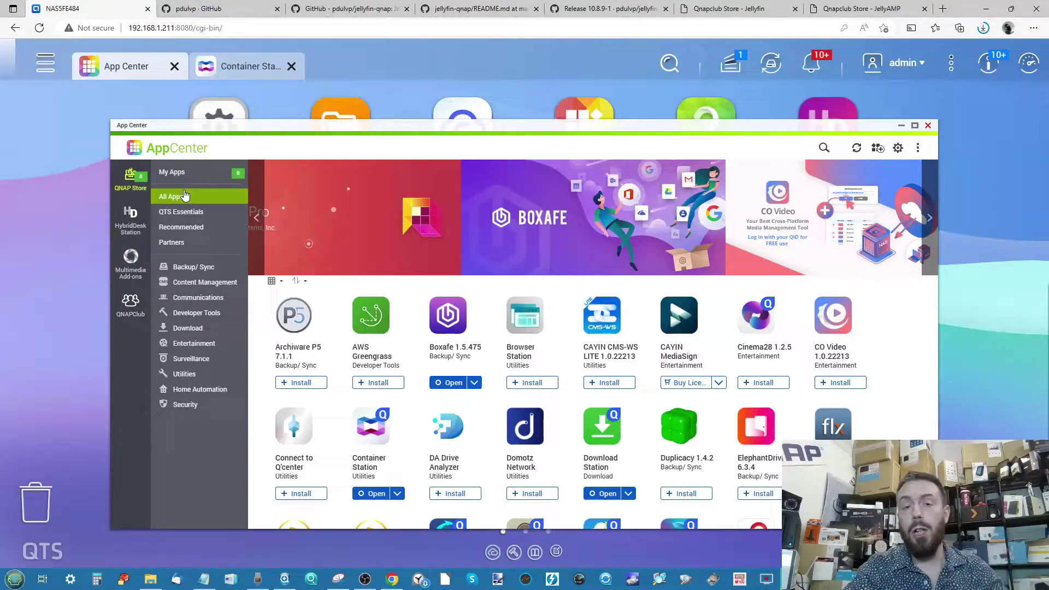
pyautogui.click(610, 8)
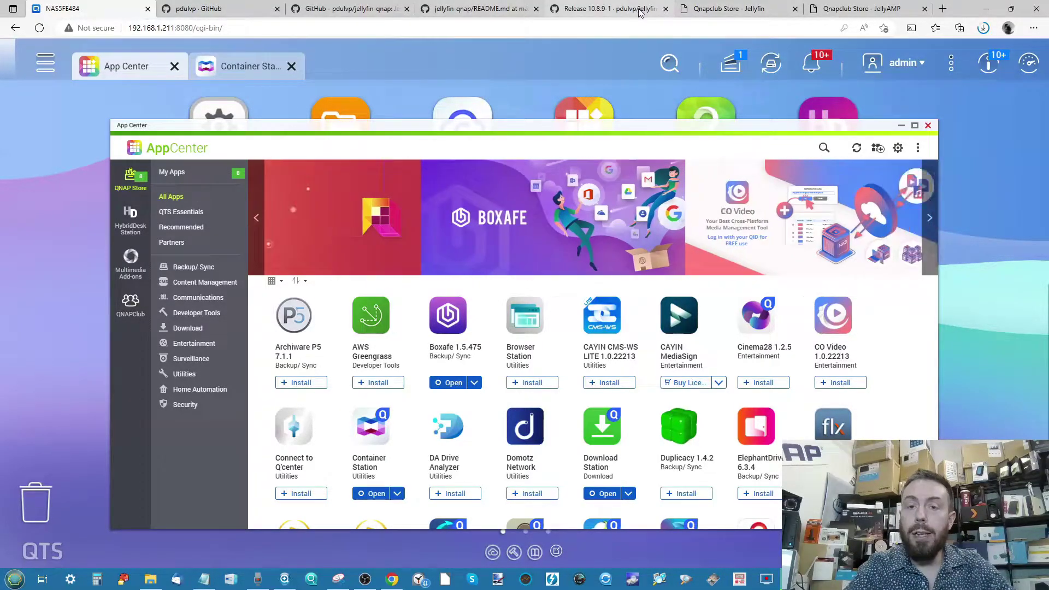
pyautogui.click(715, 9)
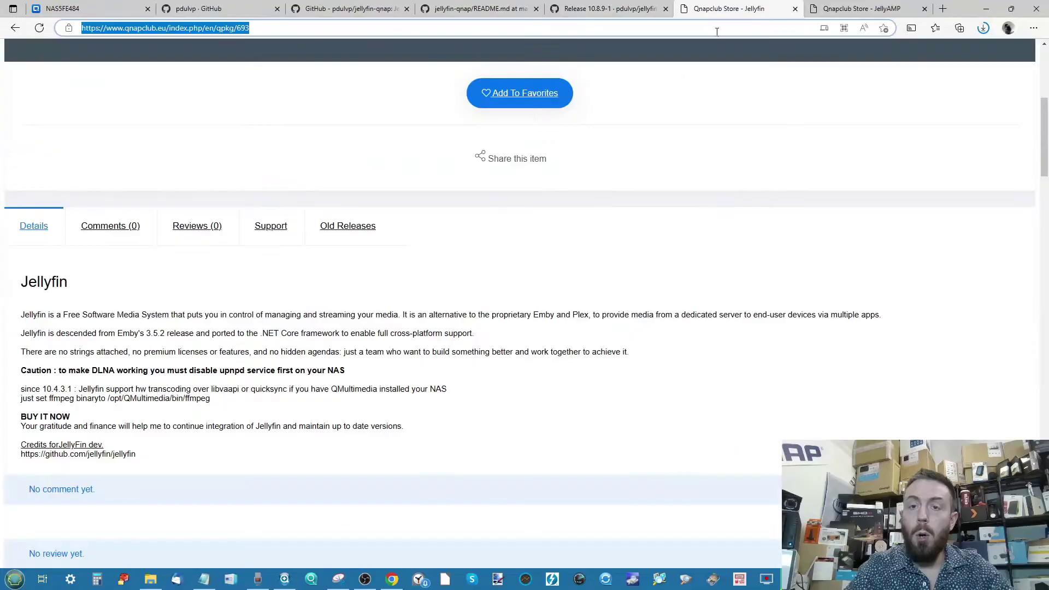
# Step: Return to the NAS tab and scroll App Center's QNAP Store All Apps listing
pyautogui.click(52, 9)
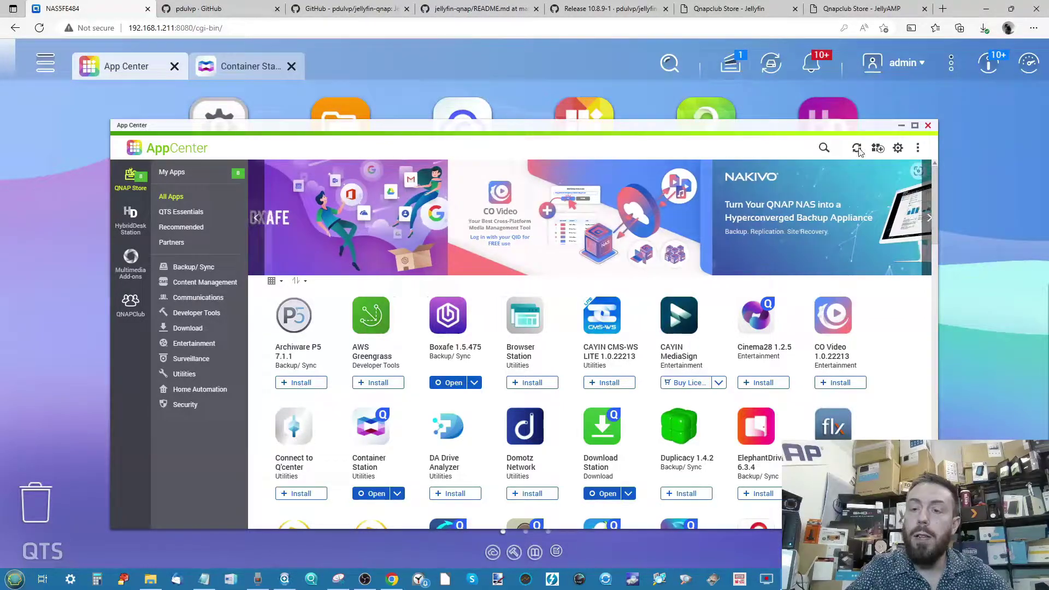
pyautogui.scroll(5, 877, 147)
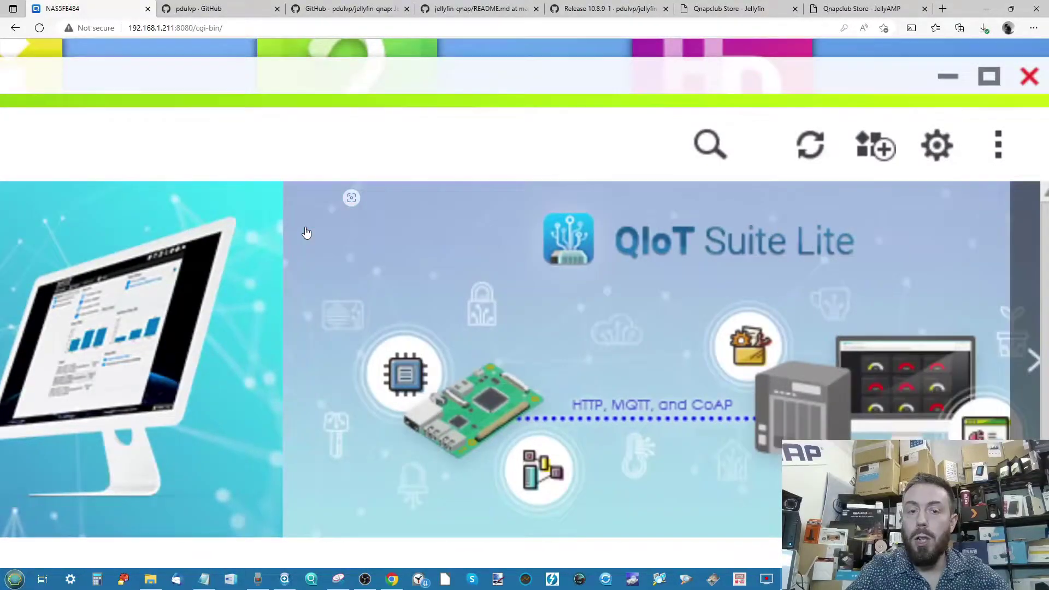
pyautogui.scroll(-2, 306, 232)
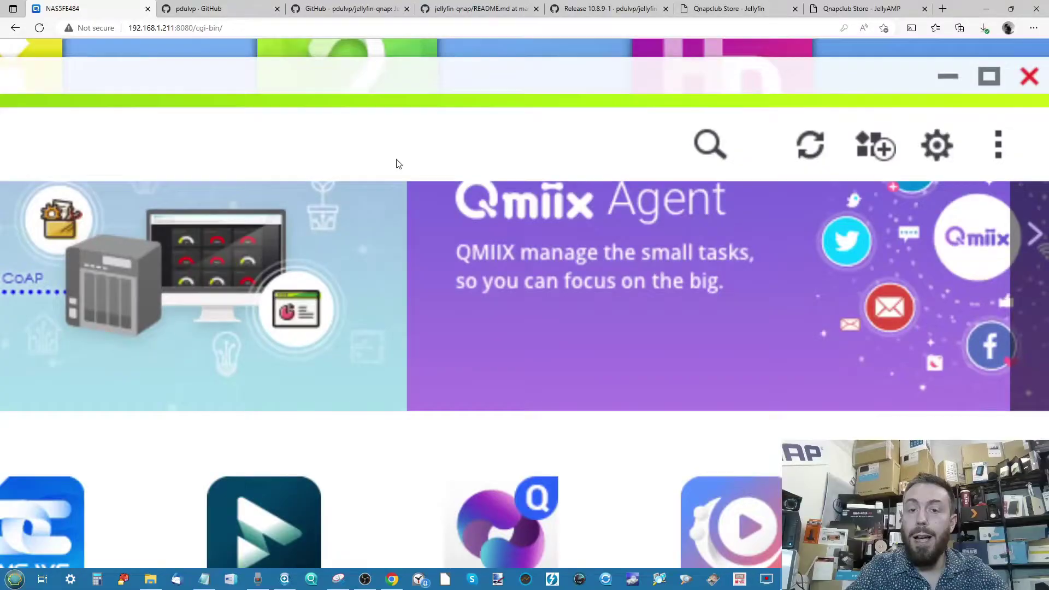
pyautogui.scroll(-5, 398, 163)
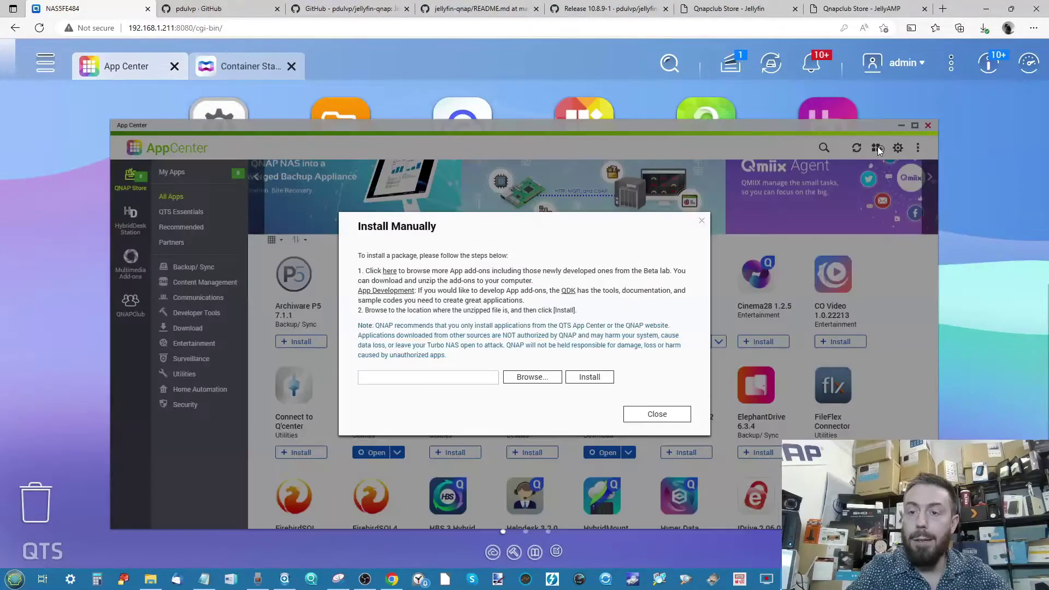
# Step: Load jellyfin_10.8.9-1 (1).qpkg into App Center's Install Manually dialog
pyautogui.click(877, 148)
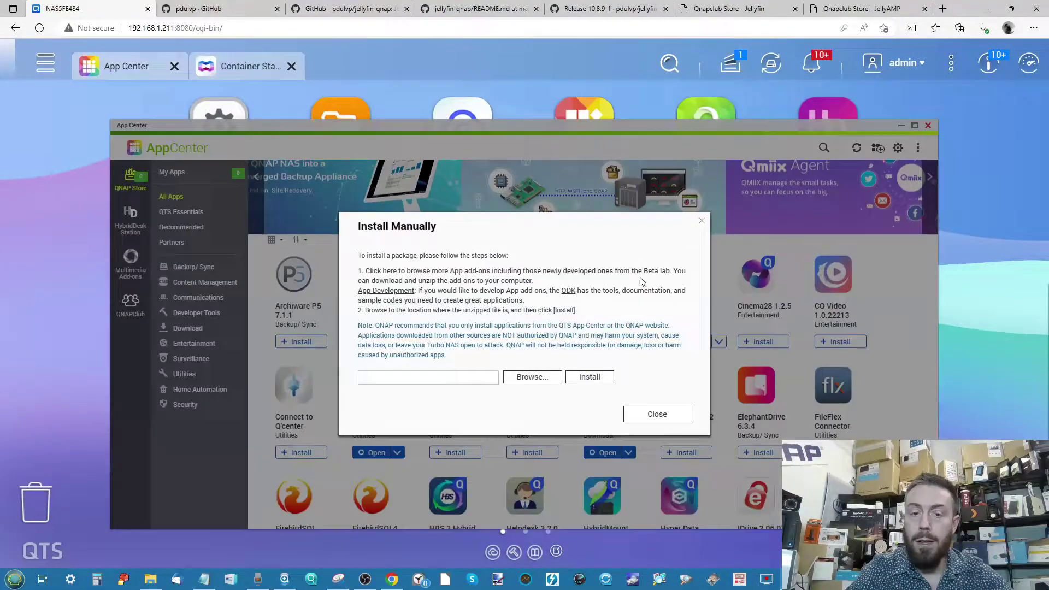
pyautogui.click(531, 378)
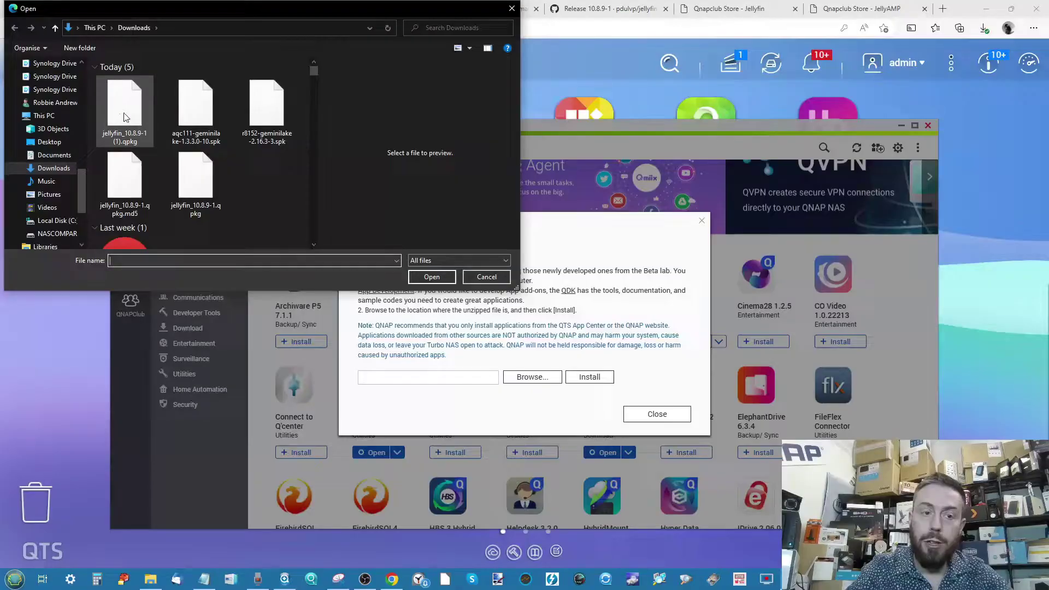
pyautogui.click(131, 112)
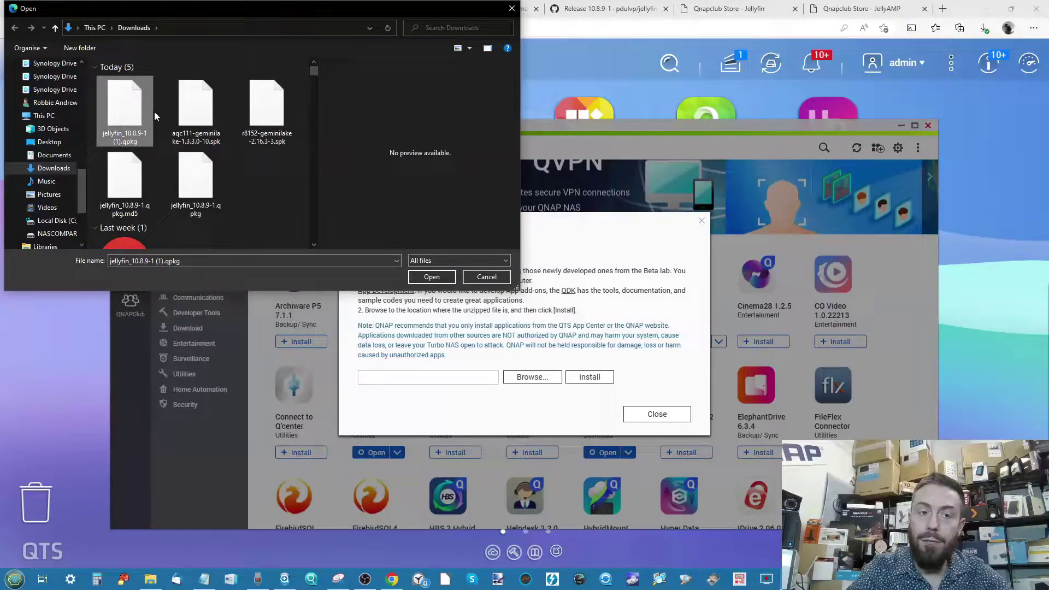
pyautogui.click(432, 277)
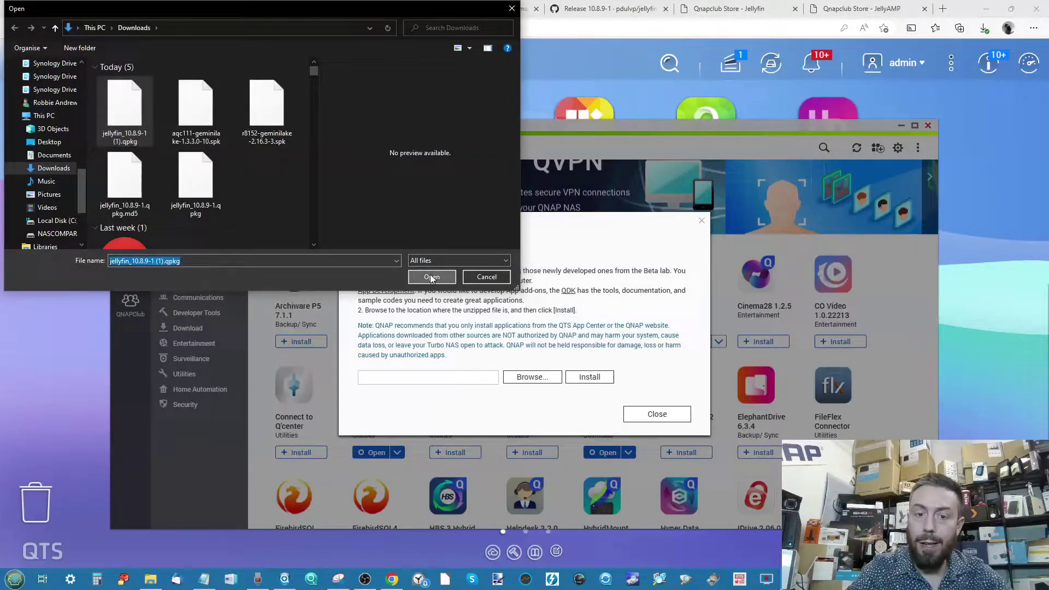
# Step: Install the package, confirming and accepting the unsigned-app risk warning
pyautogui.click(590, 382)
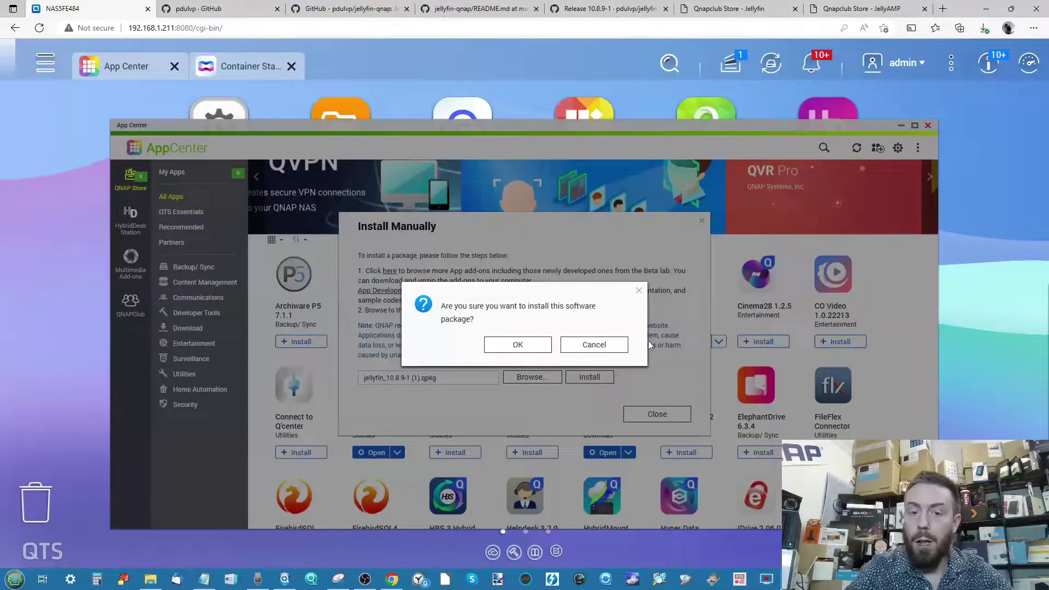
pyautogui.click(529, 345)
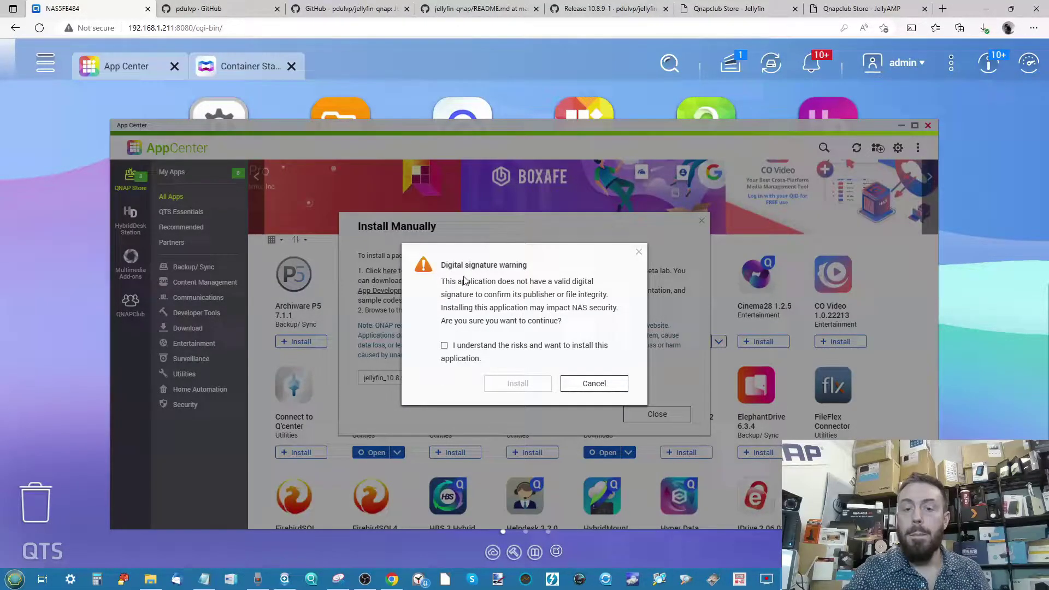
pyautogui.click(443, 346)
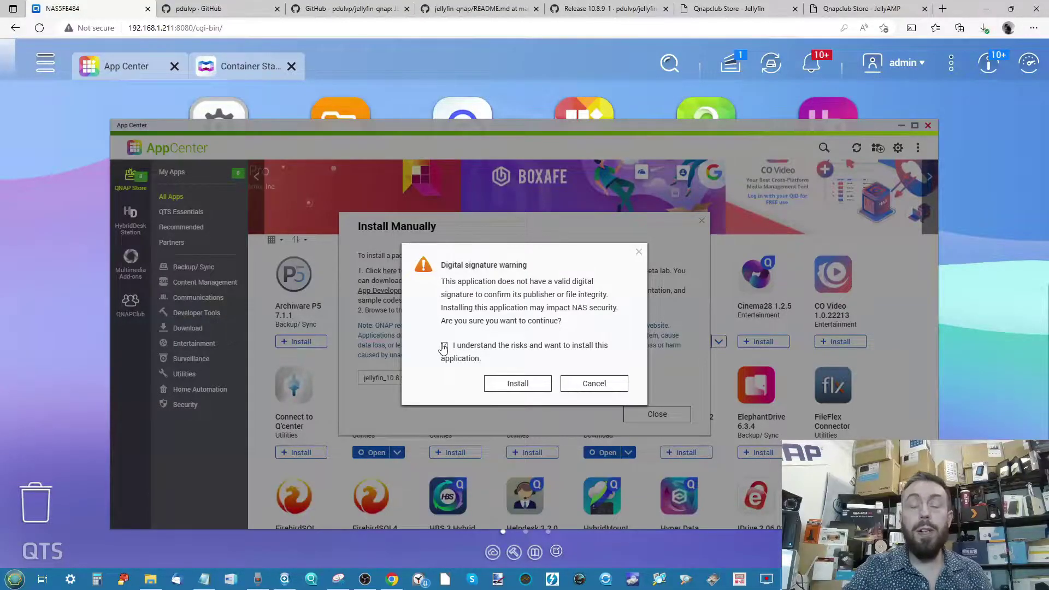
pyautogui.click(522, 383)
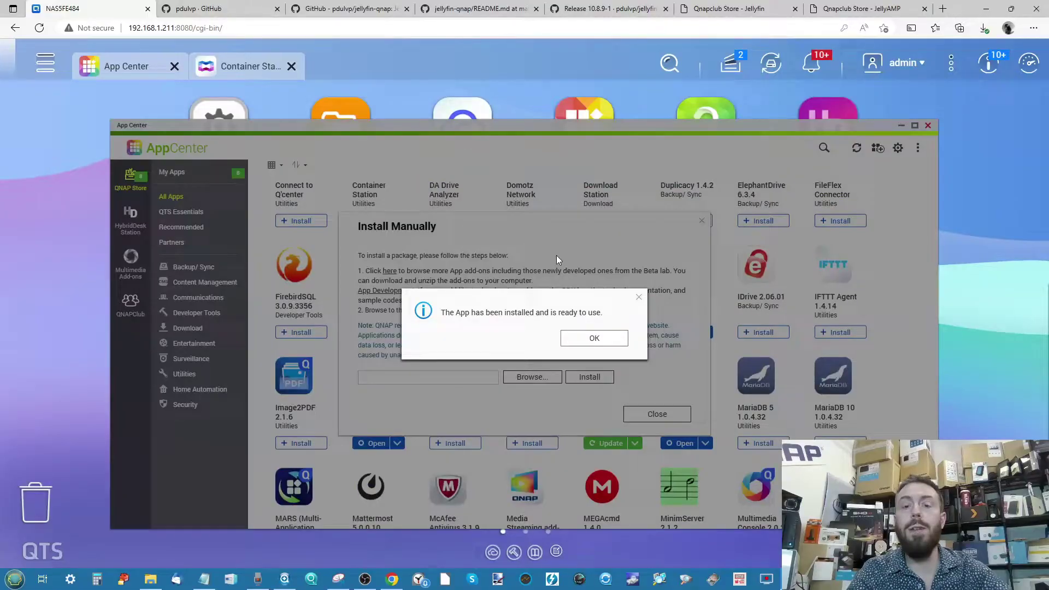
# Step: Dismiss the install-complete message, close Install Manually and App Center, and open the main menu
pyautogui.click(588, 338)
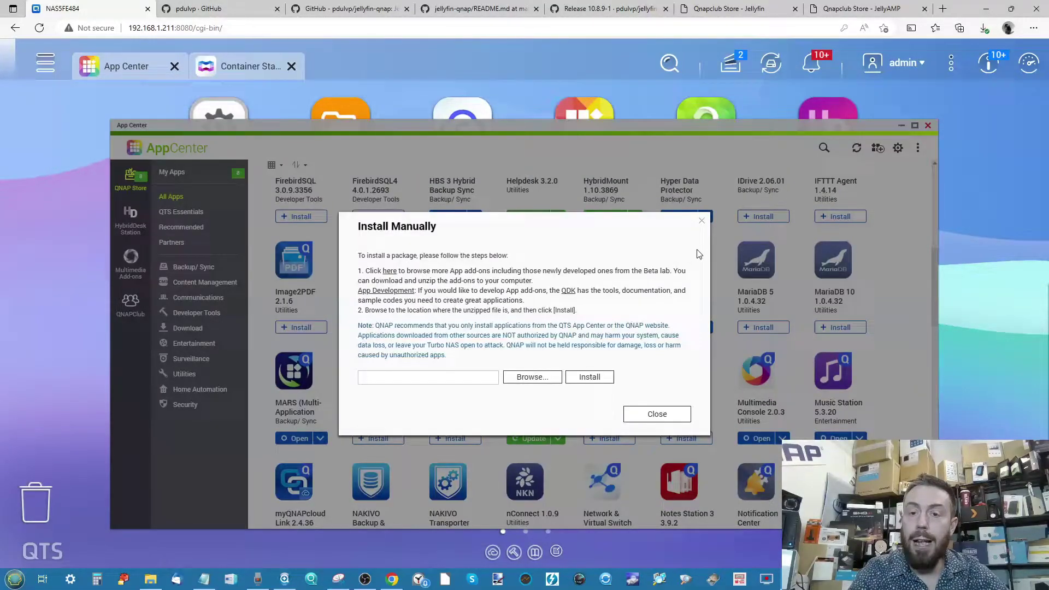
pyautogui.click(701, 221)
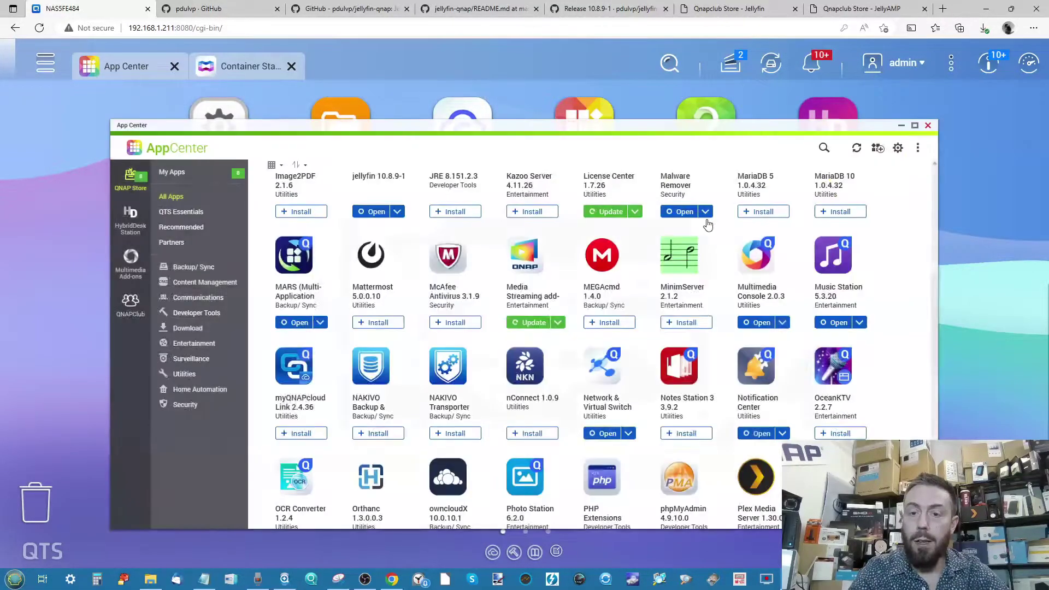
pyautogui.click(927, 125)
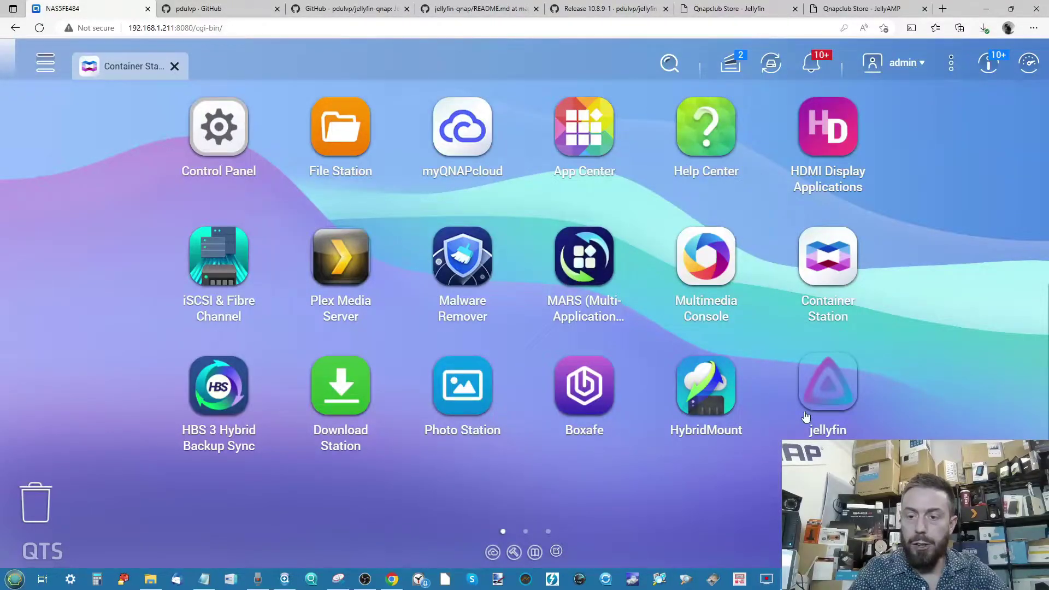
pyautogui.keyDown('ctrl'); pyautogui.scroll(5, 804, 415); pyautogui.keyUp('ctrl')
pyautogui.keyDown('ctrl'); pyautogui.scroll(-5, 803, 415); pyautogui.keyUp('ctrl')
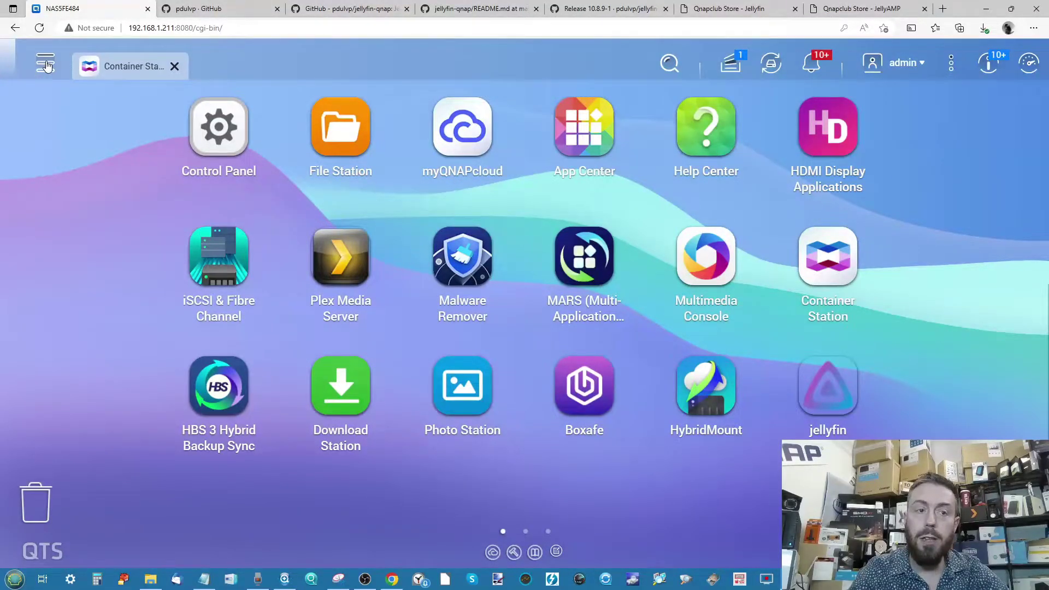
pyautogui.click(45, 63)
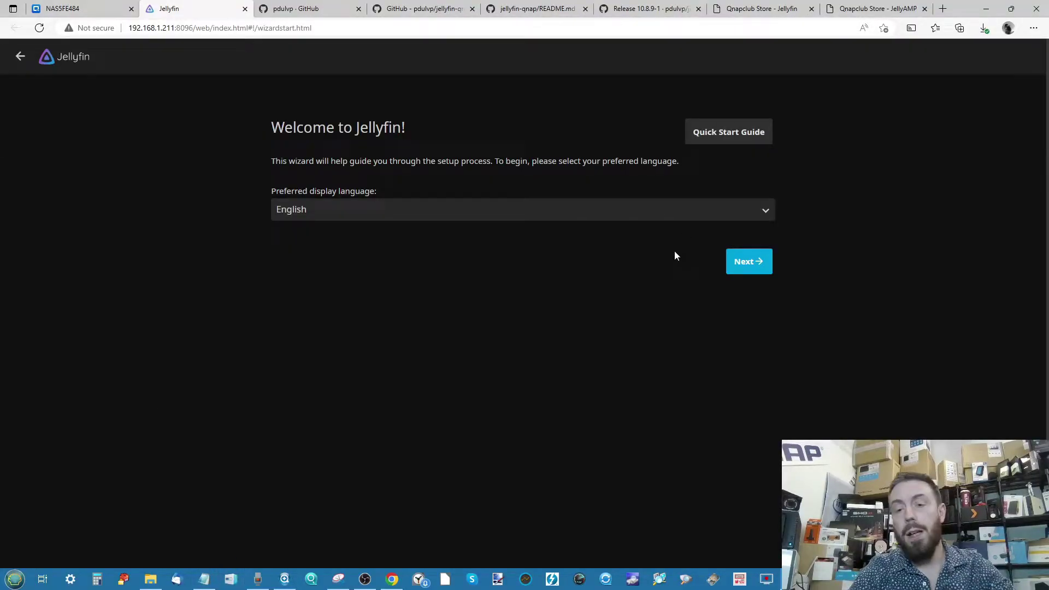
# Step: Pass the language step and create admin user 'Adm1n' with a password
pyautogui.click(752, 257)
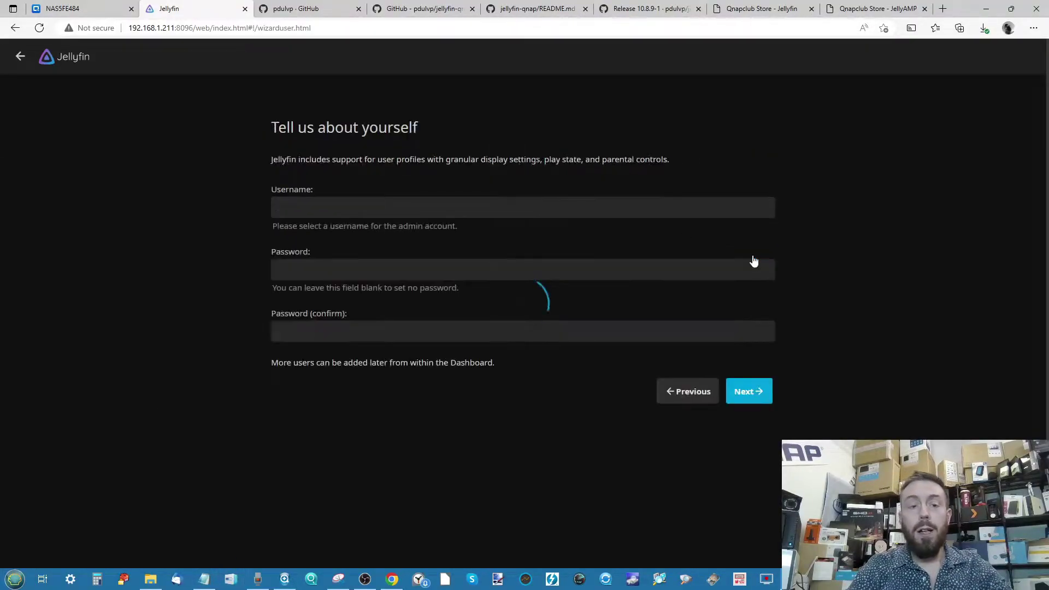
pyautogui.click(599, 210)
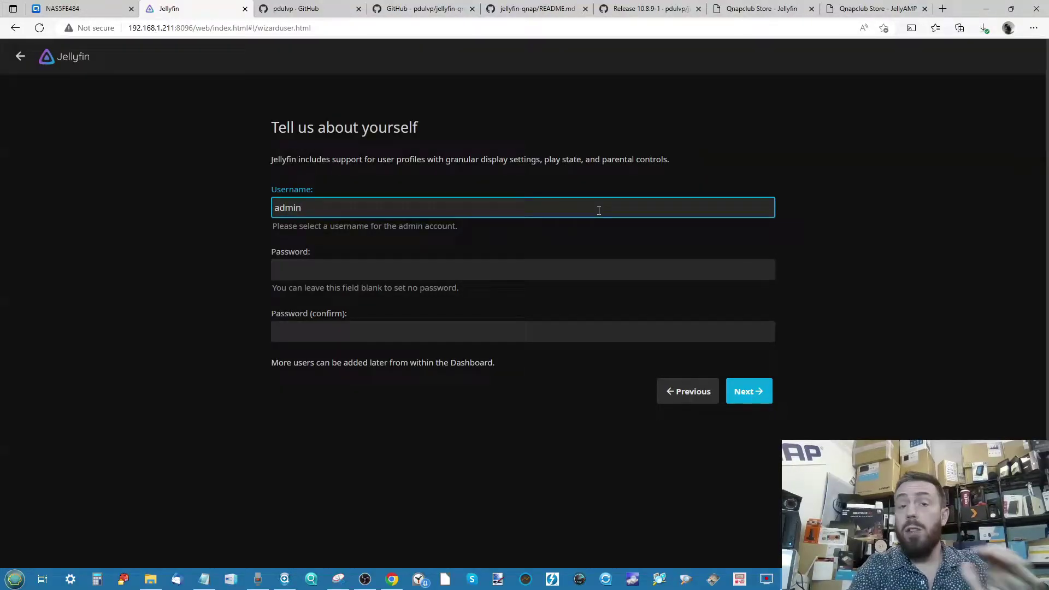
pyautogui.press('BackSpace')
pyautogui.press('BackSpace')
pyautogui.press('BackSpace')
pyautogui.press('BackSpace')
pyautogui.press('BackSpace')
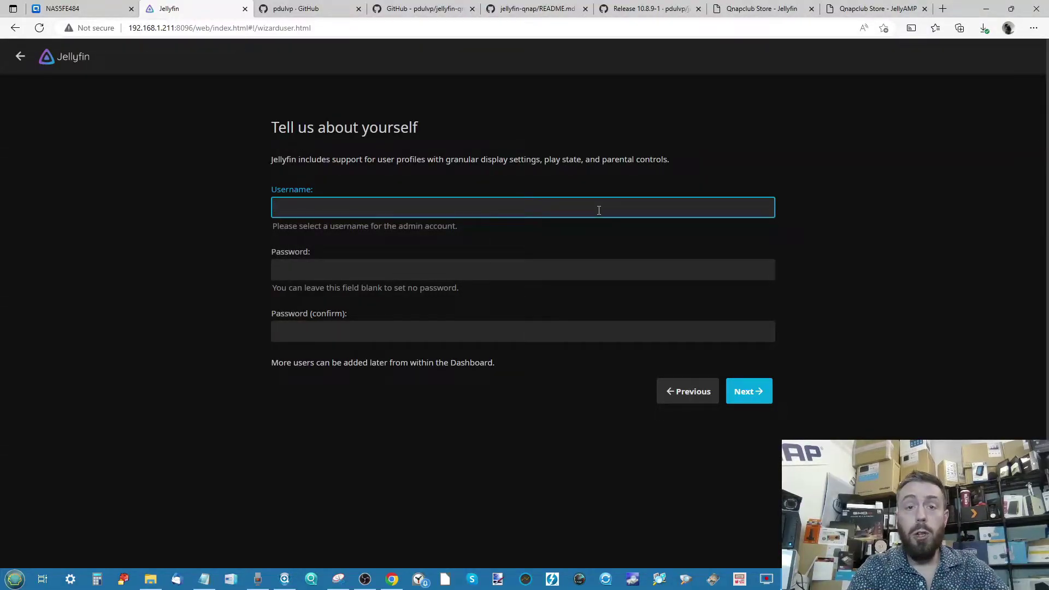
pyautogui.write('Adm1n')
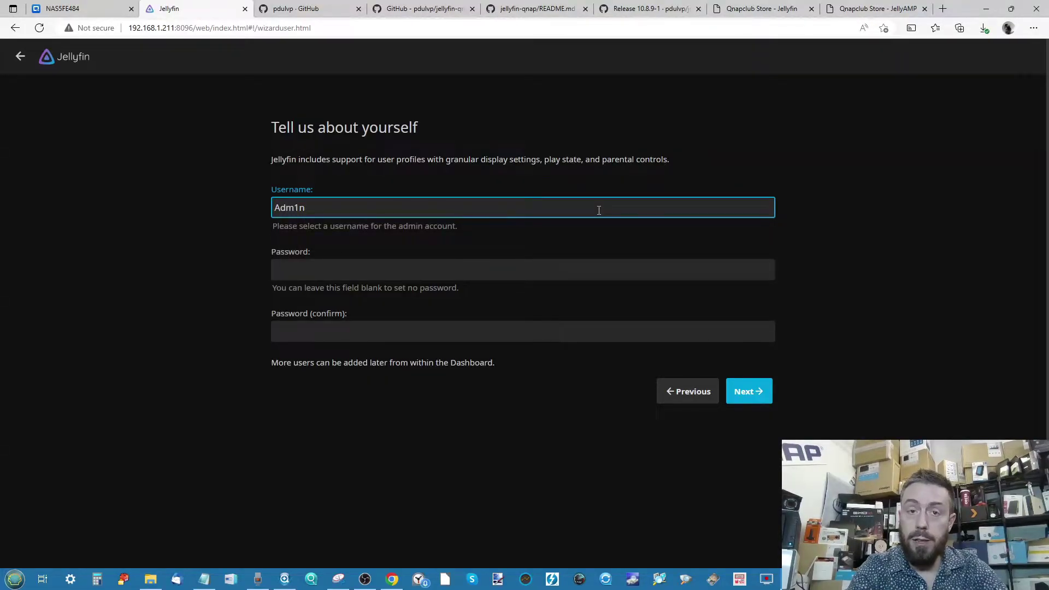
pyautogui.press('Tab')
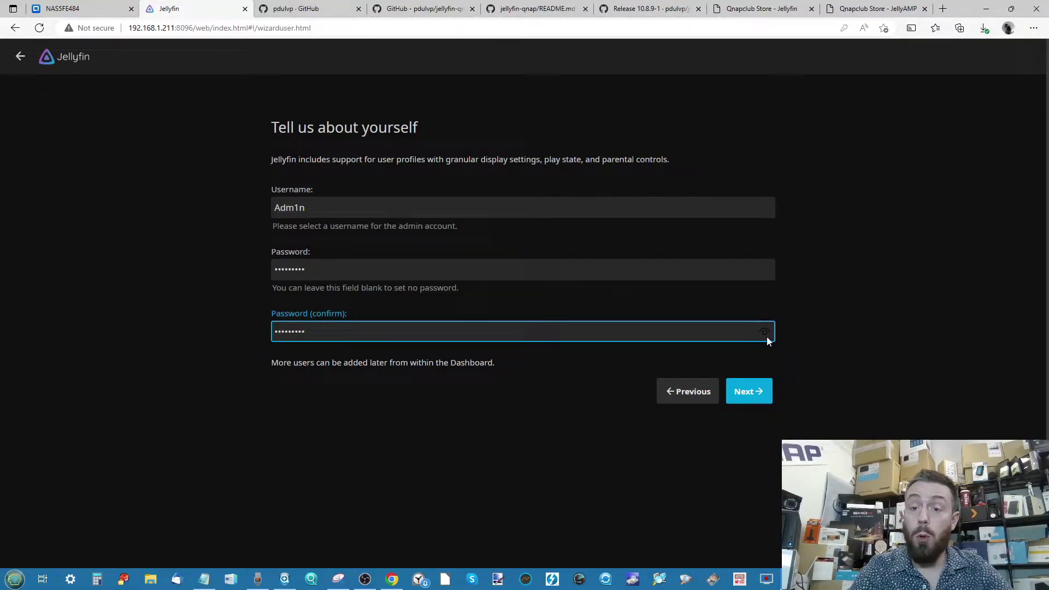
pyautogui.click(757, 382)
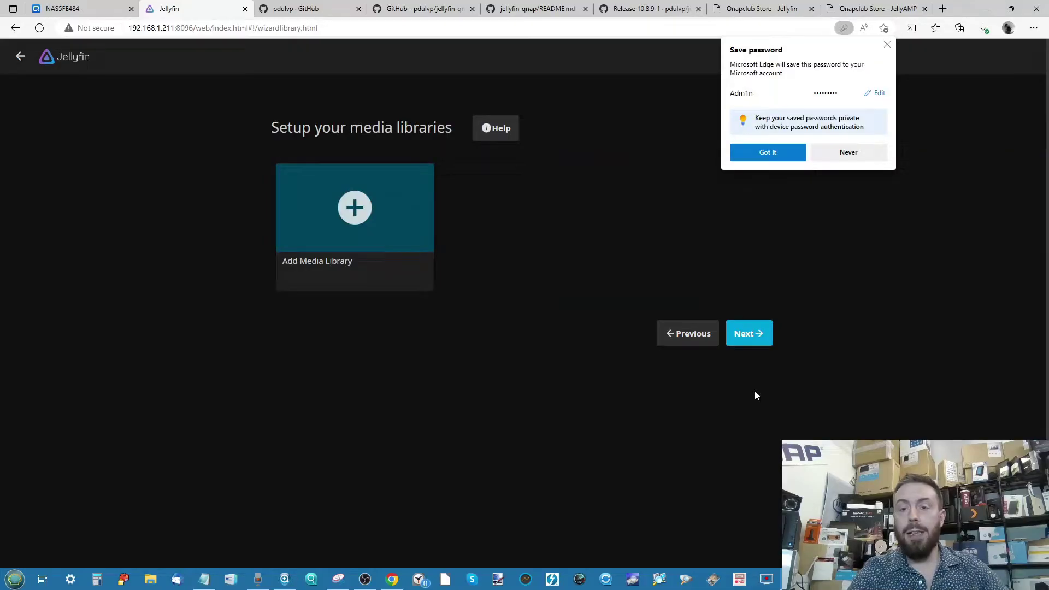
# Step: Decline saving the password, then start a new Movies library and add a media folder
pyautogui.click(842, 152)
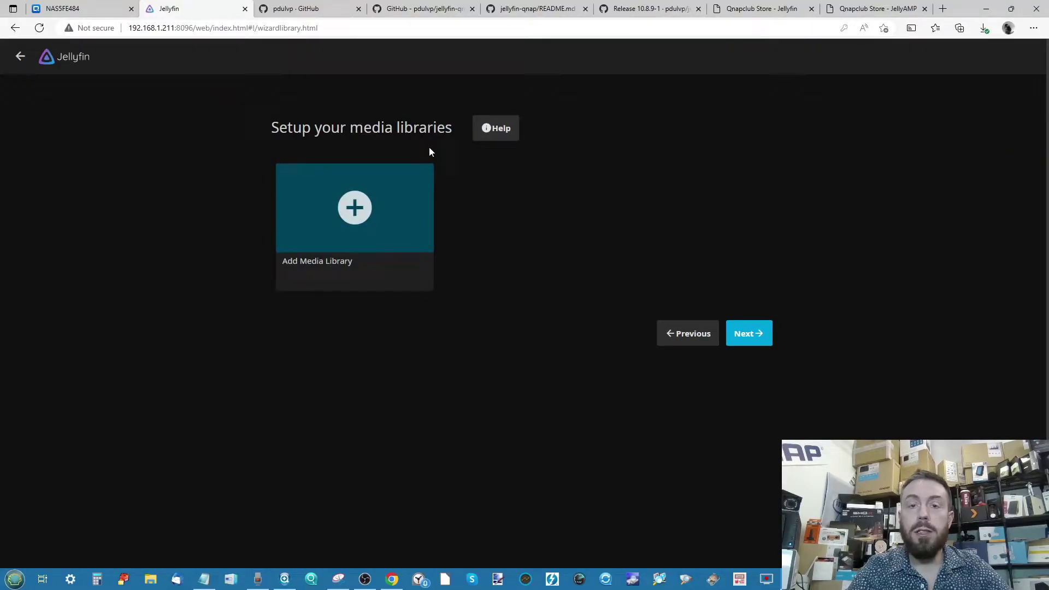
pyautogui.click(374, 218)
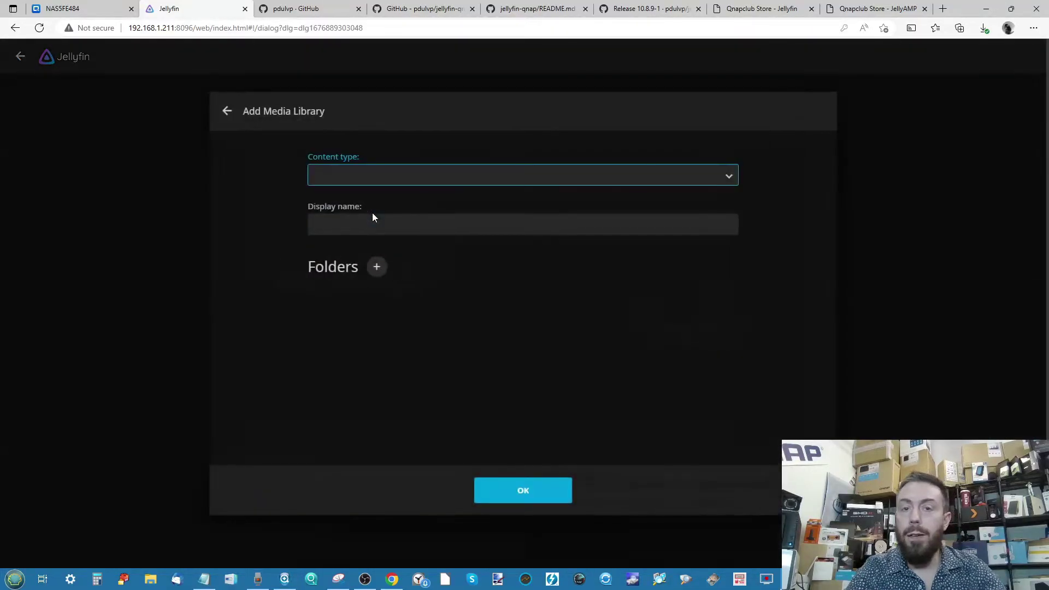
pyautogui.click(379, 179)
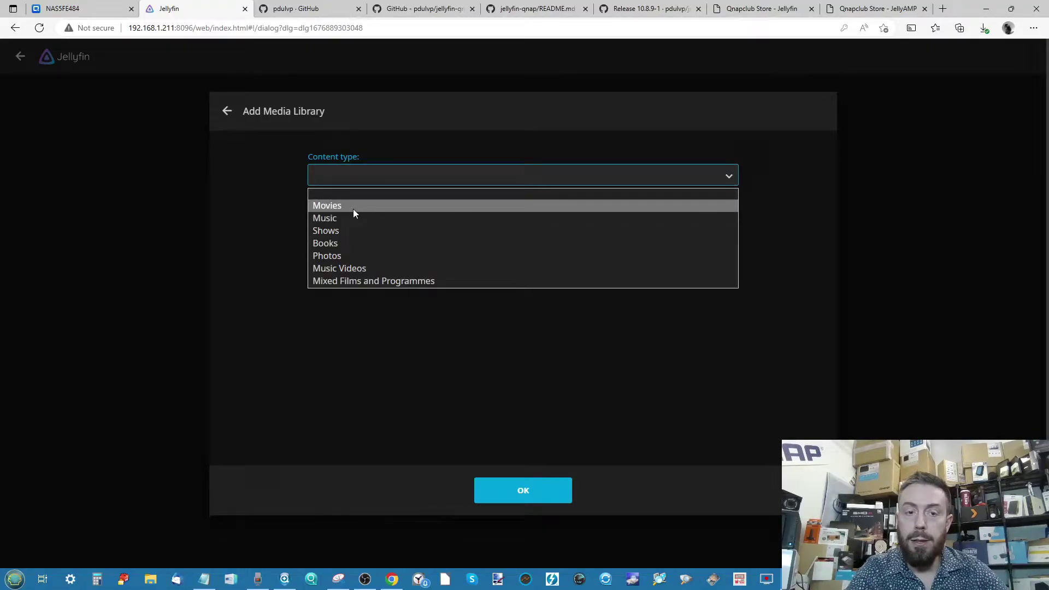
pyautogui.click(352, 209)
pyautogui.click(365, 243)
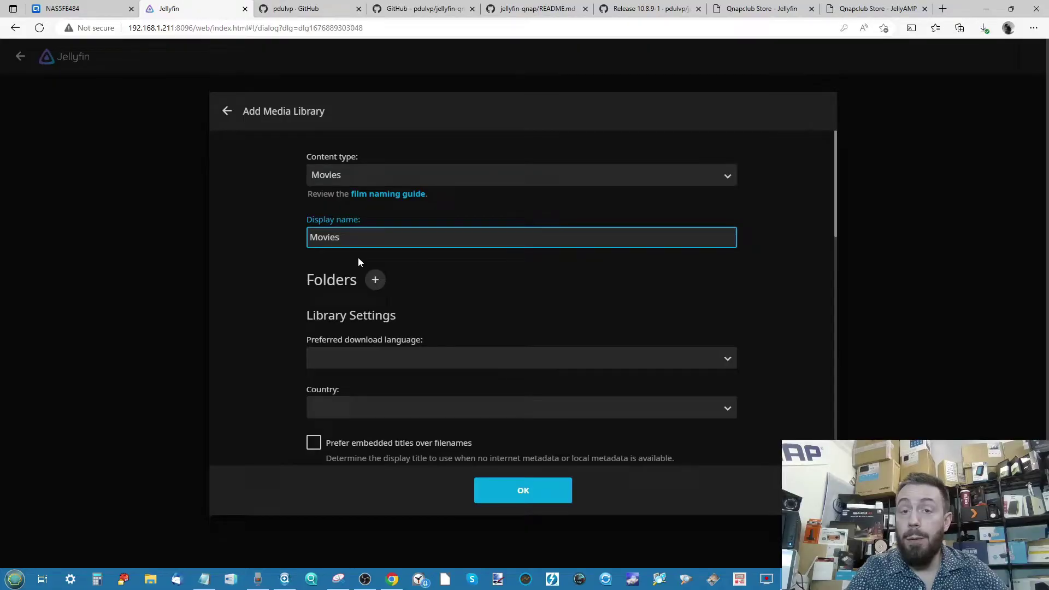
pyautogui.click(375, 281)
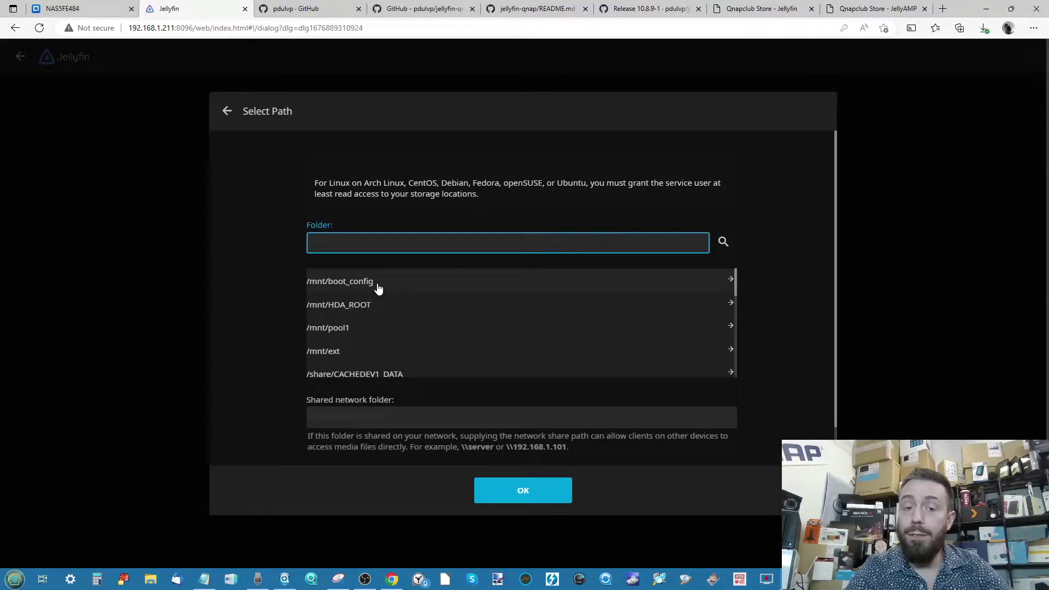
# Step: Browse to /share/CACHEDEV1_DATA/Multimedia/PLEX TEST MEDIA/Movies in the folder picker
pyautogui.scroll(-1, 385, 309)
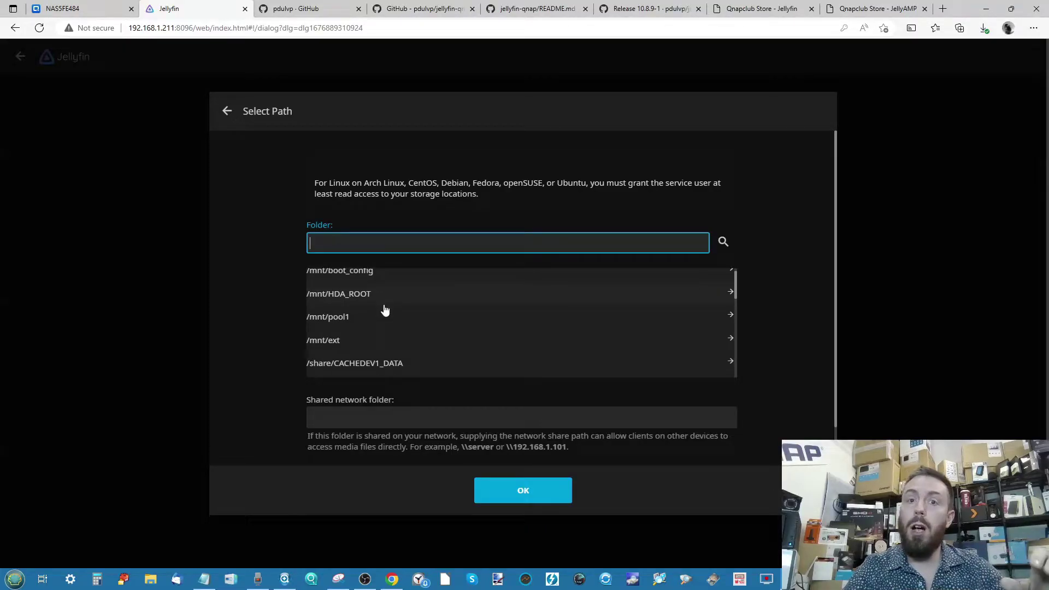
pyautogui.scroll(-4, 385, 310)
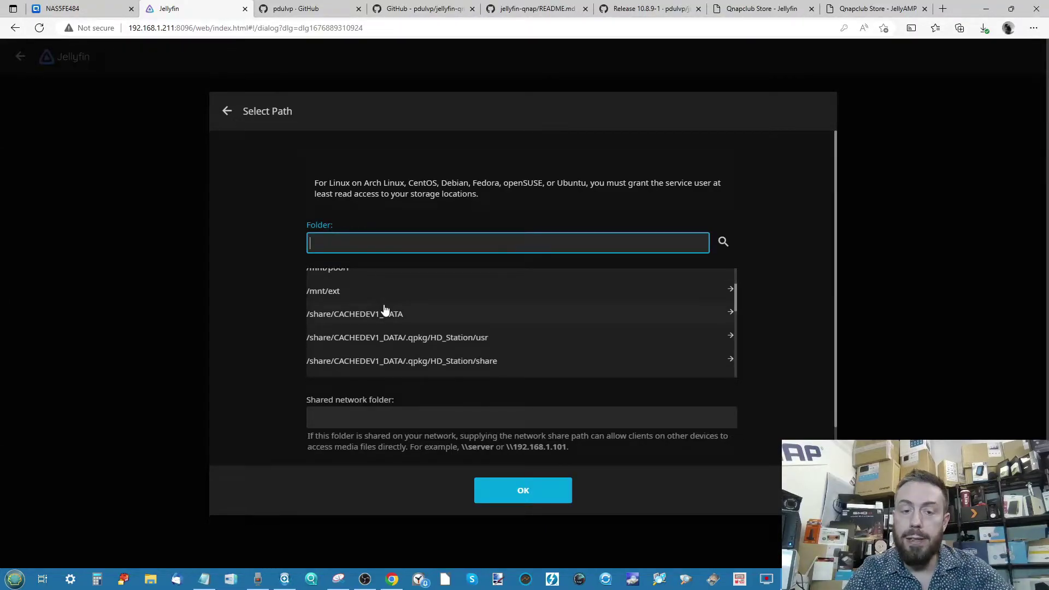
pyautogui.click(366, 313)
pyautogui.scroll(-10, 393, 320)
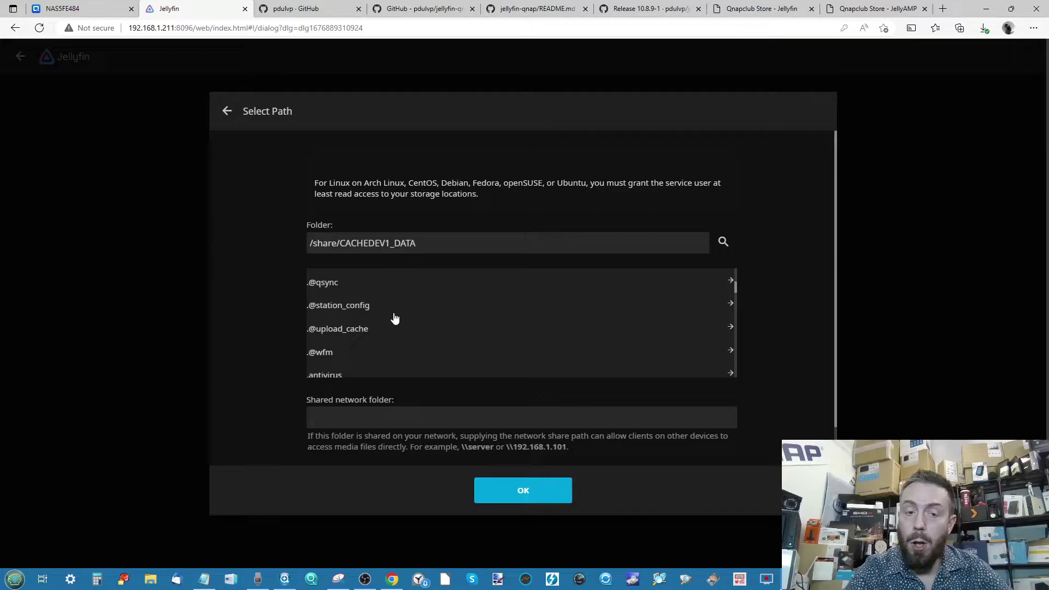
pyautogui.scroll(-12, 394, 318)
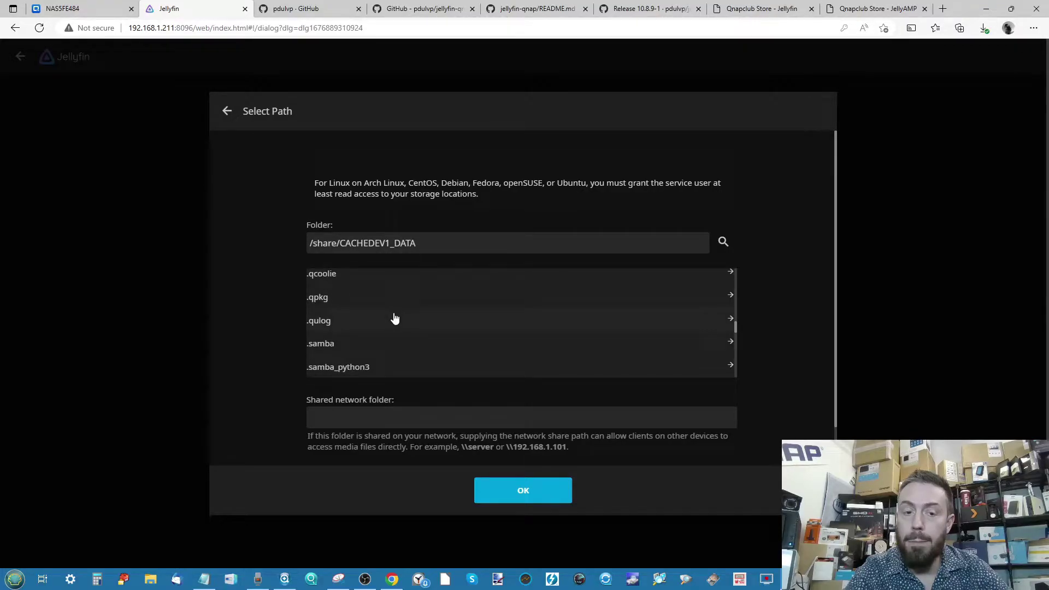
pyautogui.scroll(3, 393, 317)
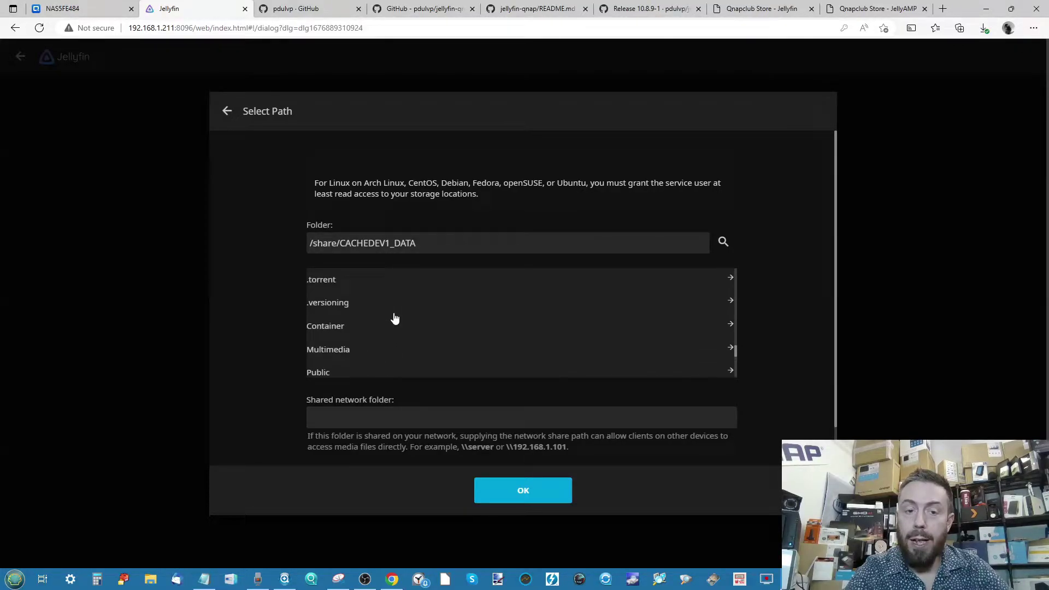
pyautogui.scroll(-1, 393, 318)
pyautogui.click(345, 295)
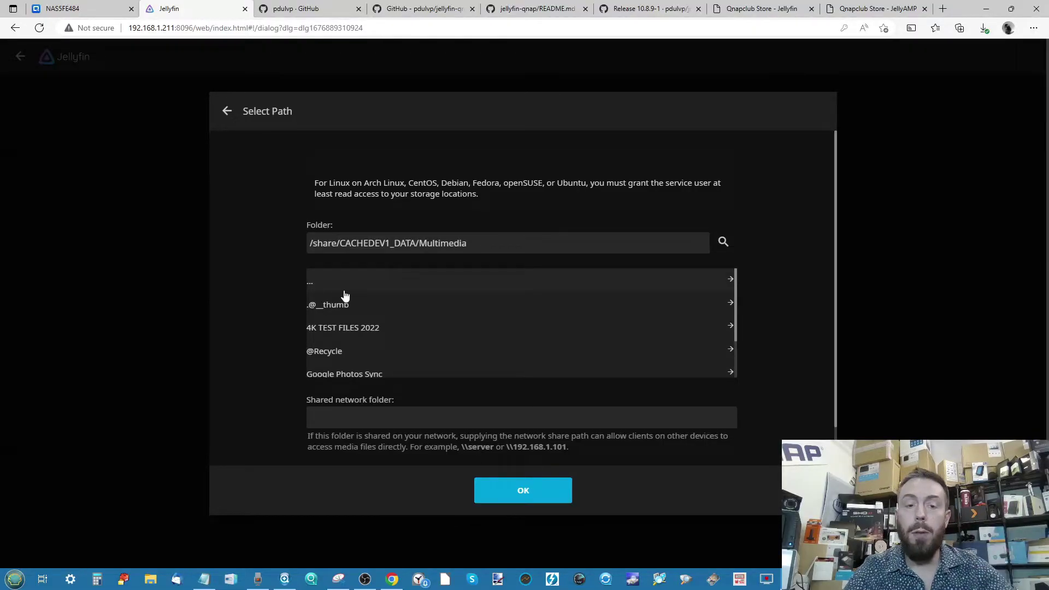
pyautogui.scroll(-1, 357, 347)
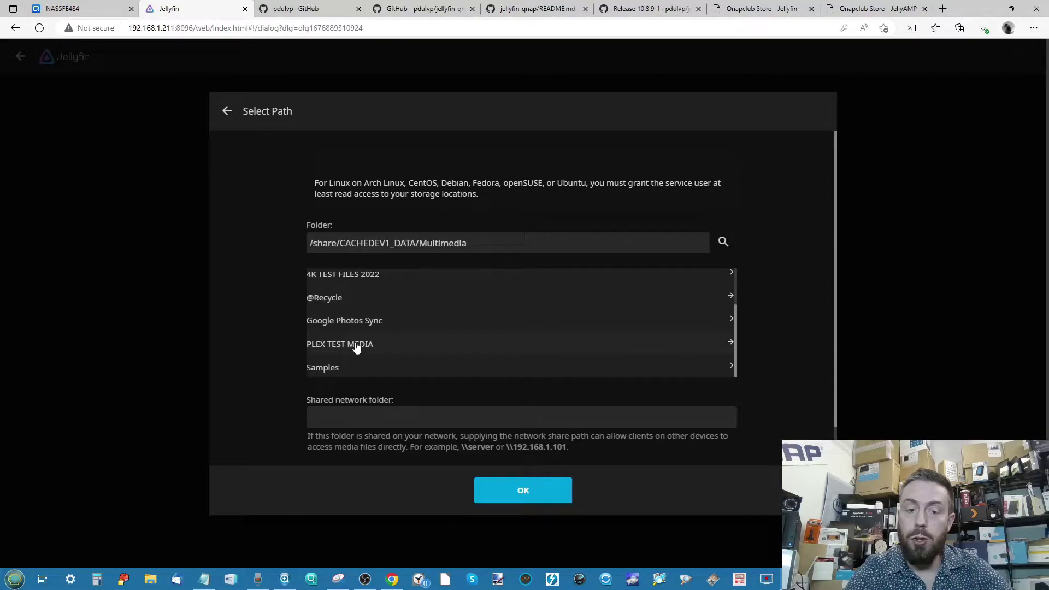
pyautogui.click(357, 347)
pyautogui.click(333, 330)
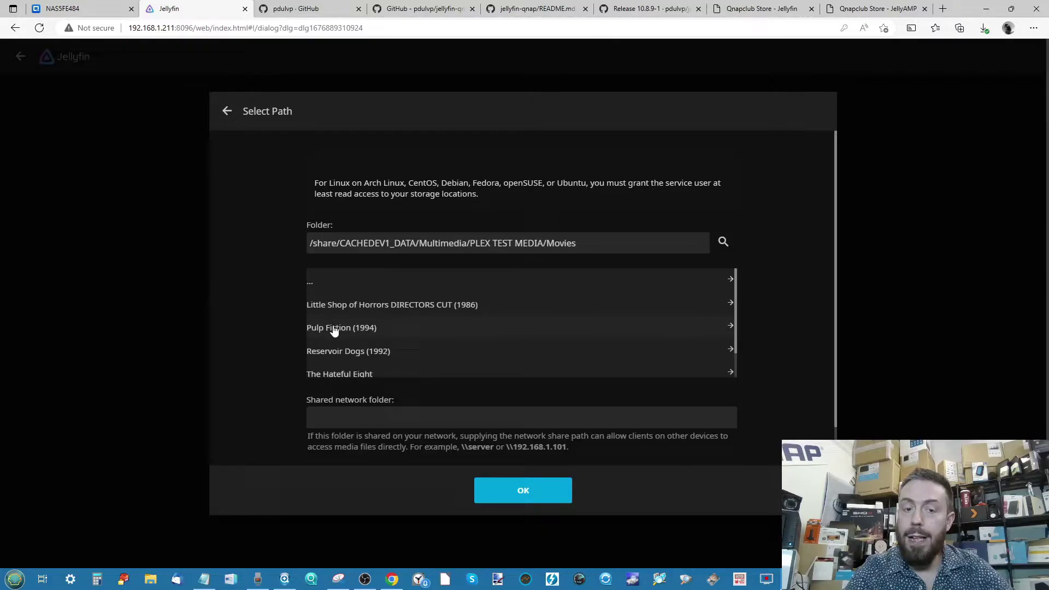
# Step: Confirm the Movies folder and scroll through the new library's metadata options
pyautogui.click(530, 490)
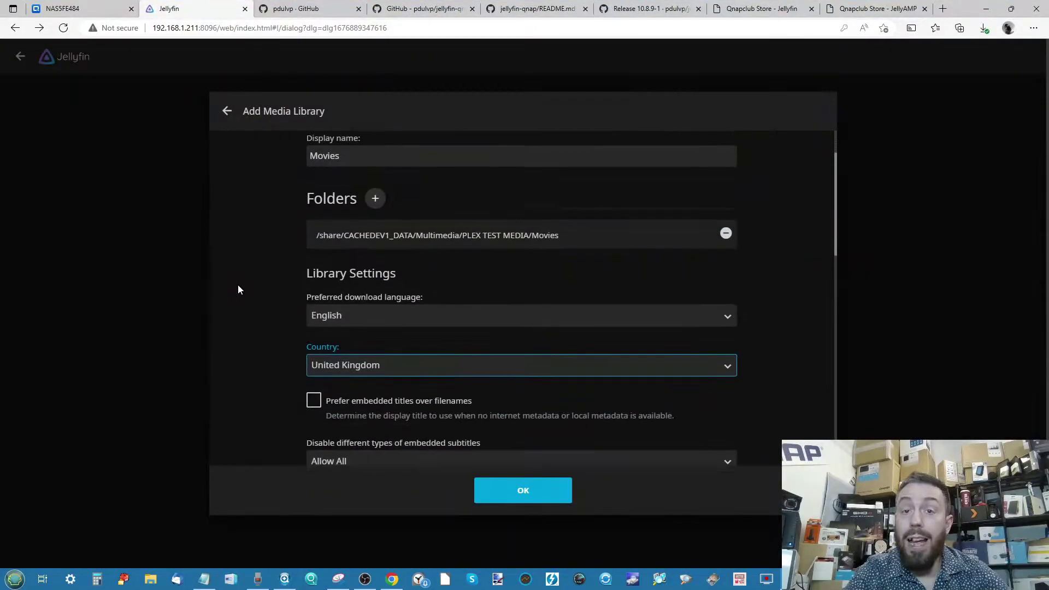
pyautogui.scroll(-2, 237, 284)
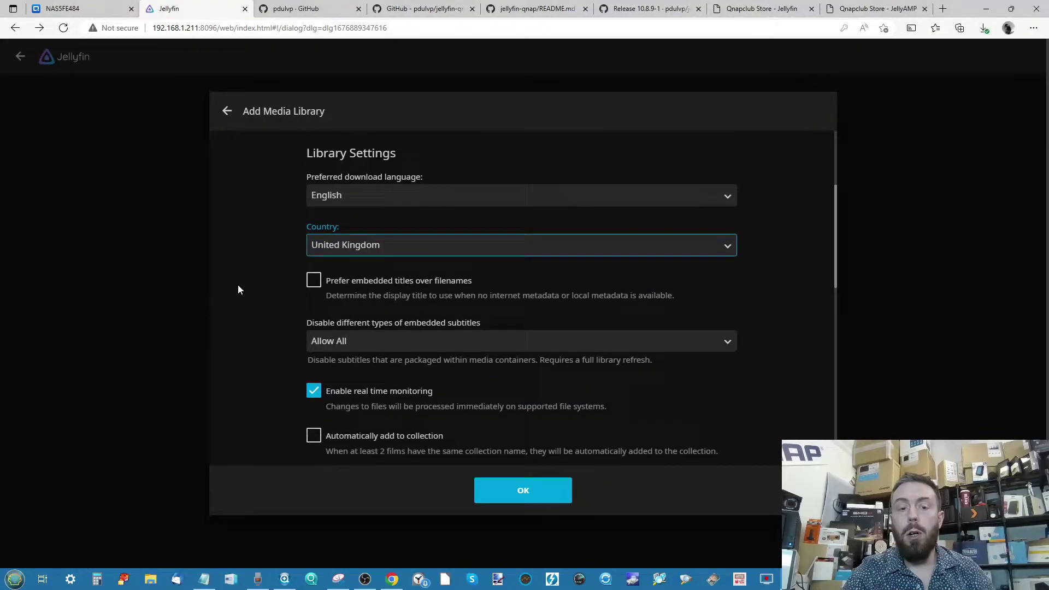
pyautogui.scroll(-2, 238, 284)
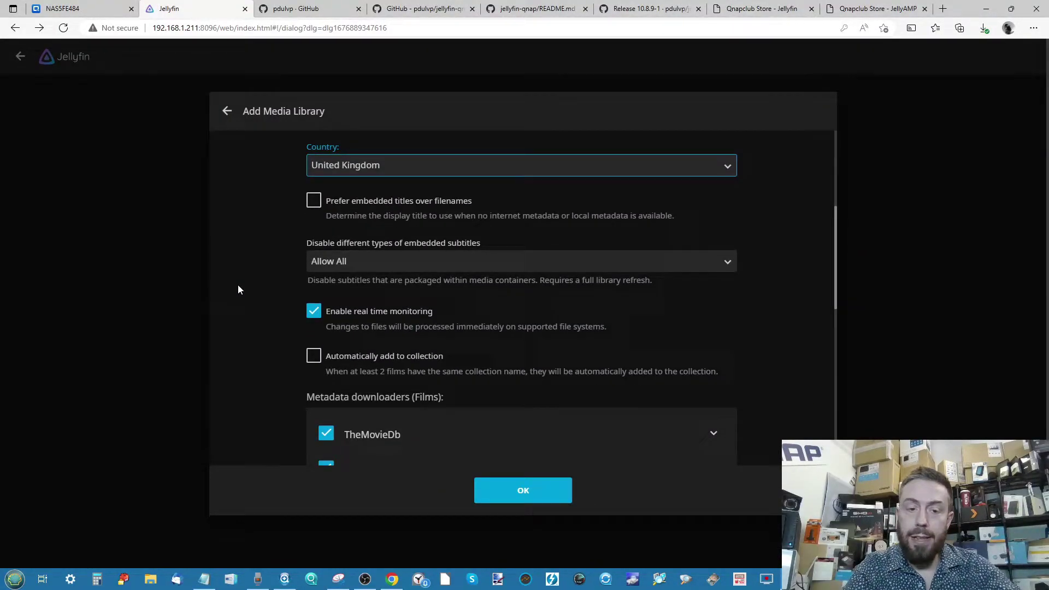
pyautogui.scroll(-1, 271, 286)
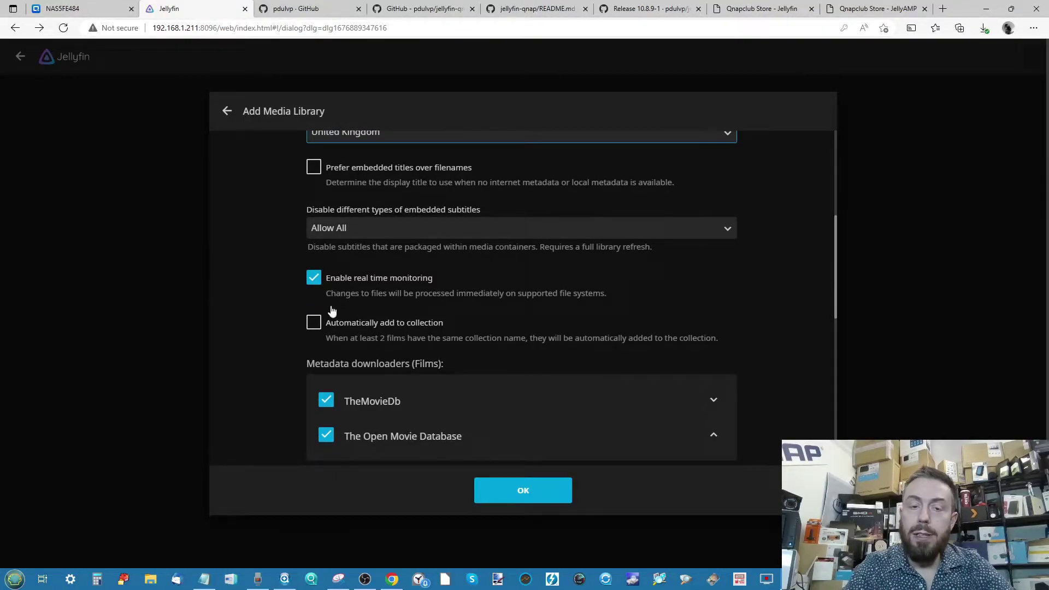
pyautogui.scroll(2, 369, 297)
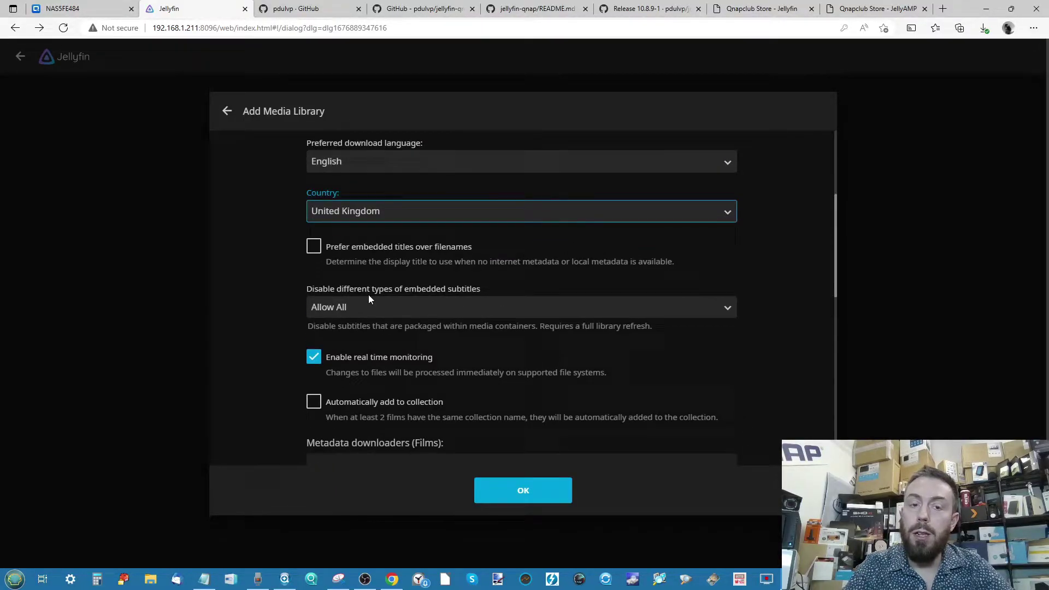
pyautogui.scroll(-4, 368, 295)
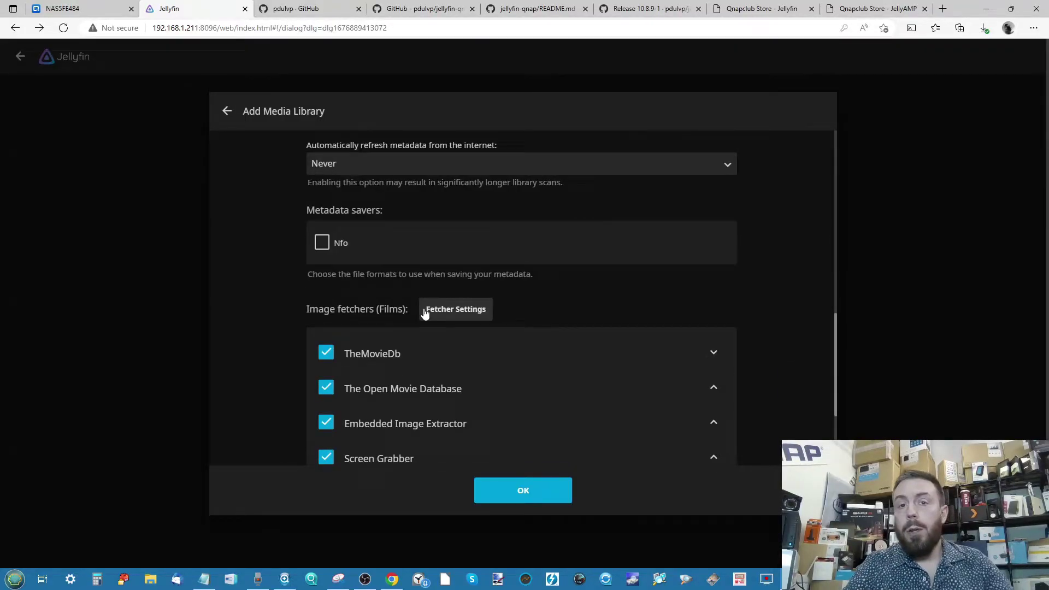
pyautogui.scroll(-1, 425, 312)
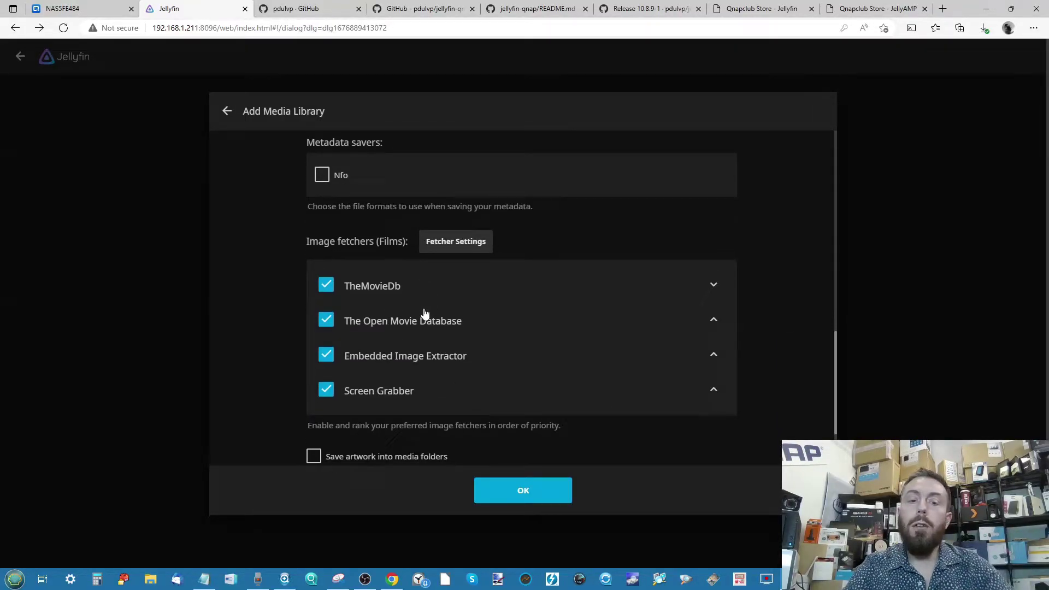
pyautogui.scroll(2, 424, 313)
# Step: Enable the Nfo metadata saver and saving artwork into media folders
pyautogui.click(335, 255)
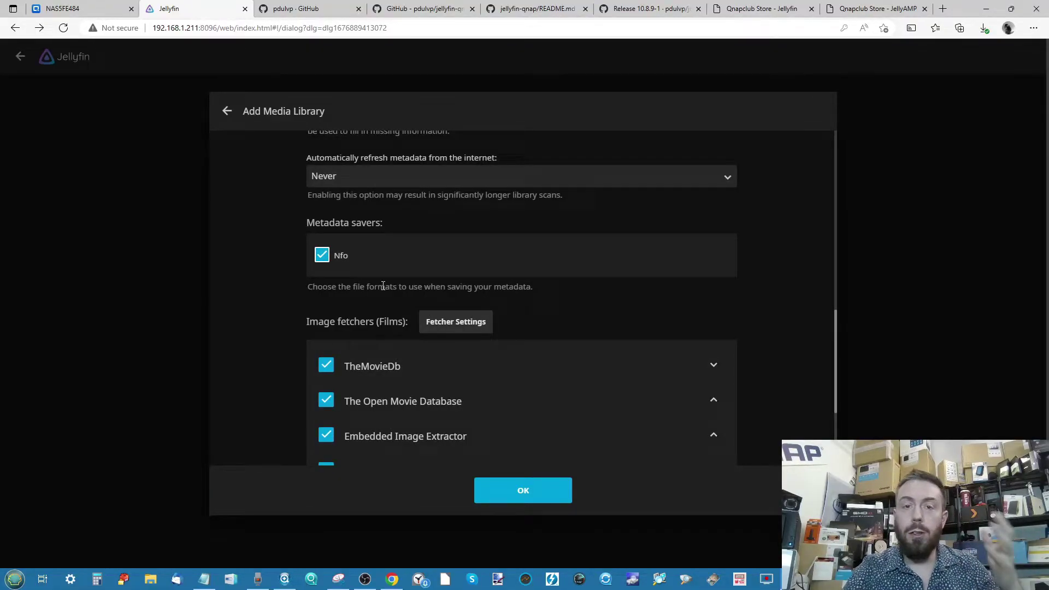
pyautogui.scroll(-4, 382, 286)
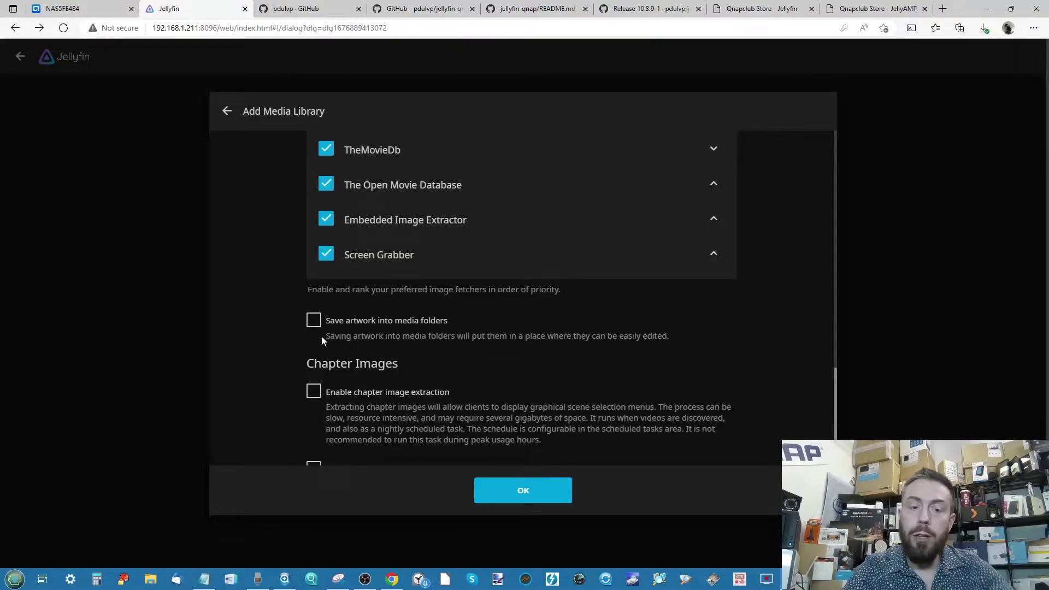
pyautogui.moveTo(321, 338); pyautogui.dragTo(312, 322)
pyautogui.click(315, 322)
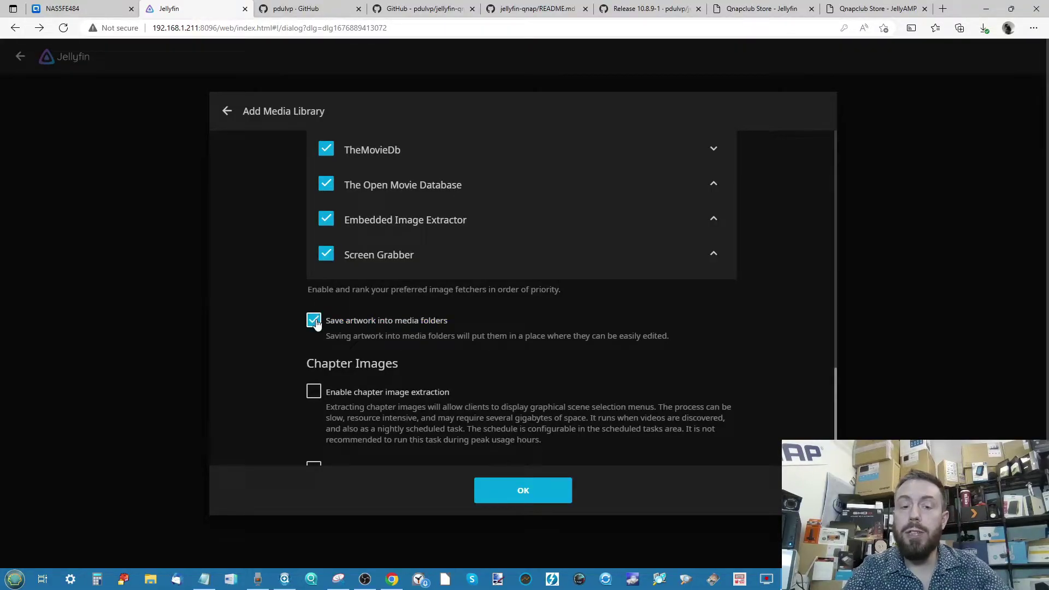
pyautogui.scroll(-3, 404, 305)
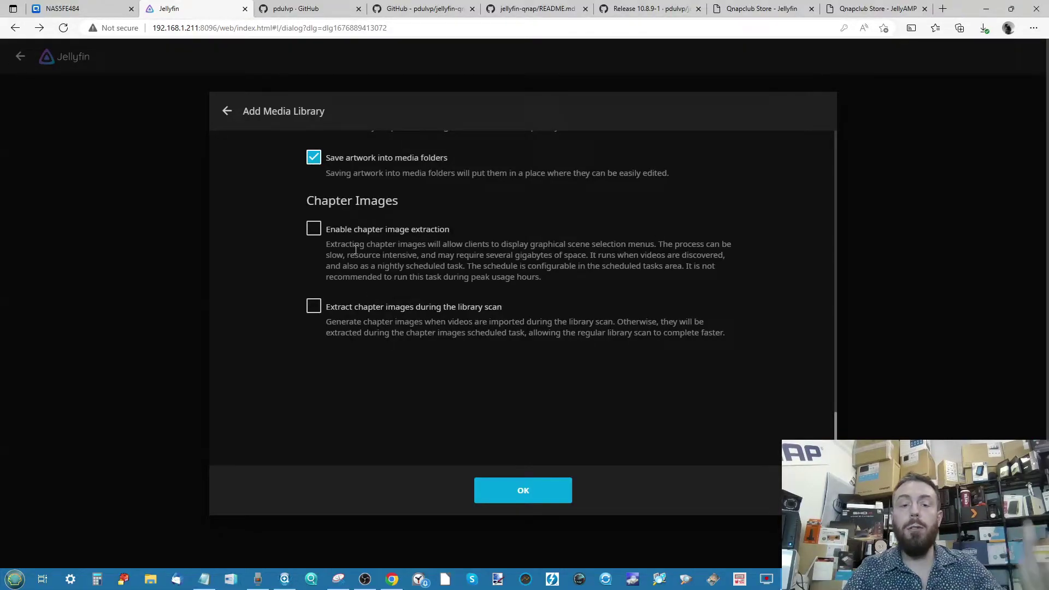
# Step: Create the Movies library, then start another library with content type Shows
pyautogui.click(517, 492)
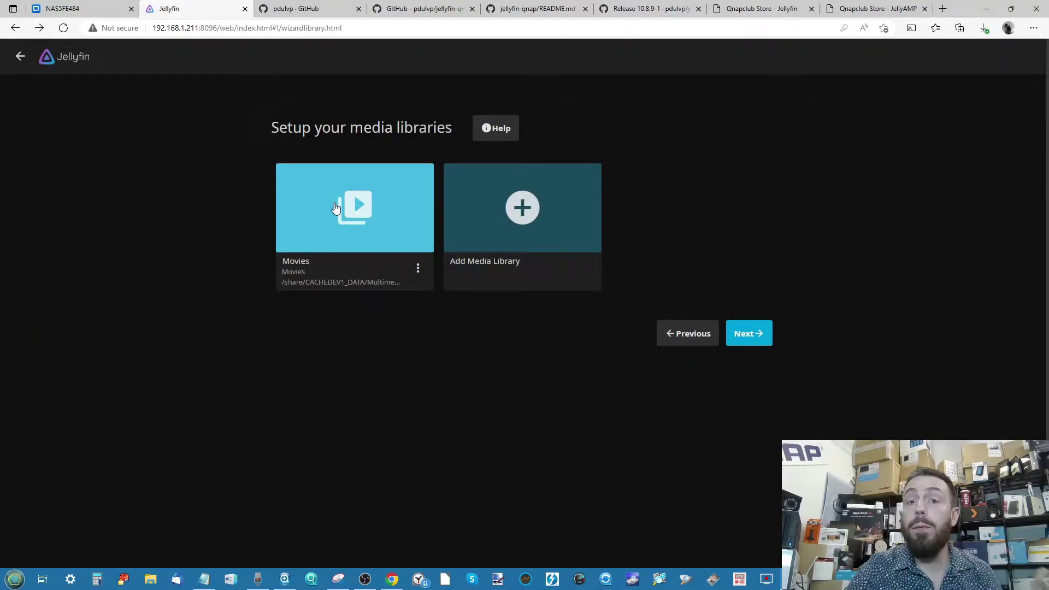
pyautogui.click(529, 219)
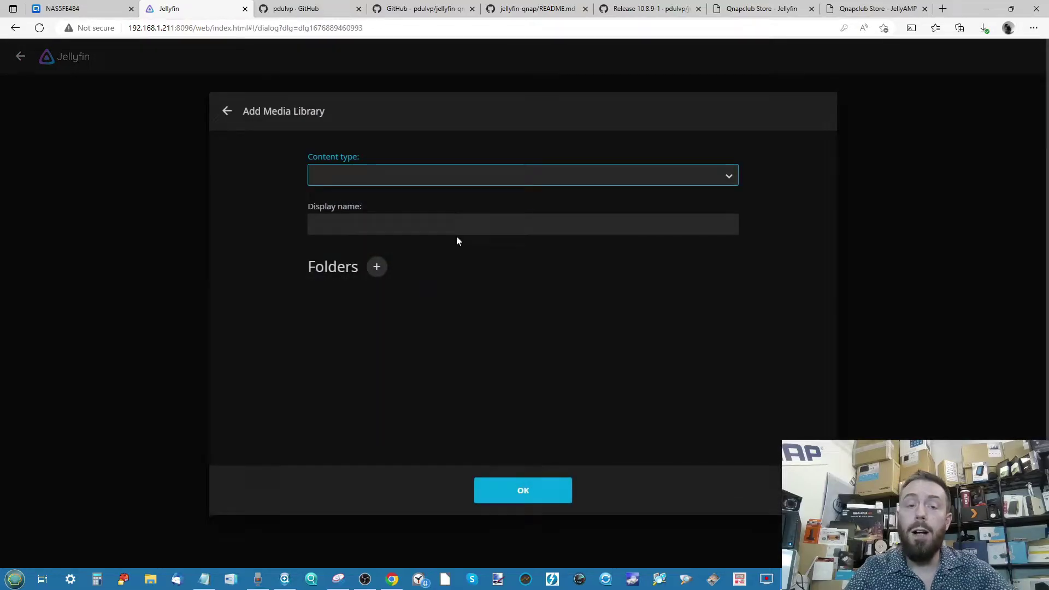
pyautogui.click(436, 177)
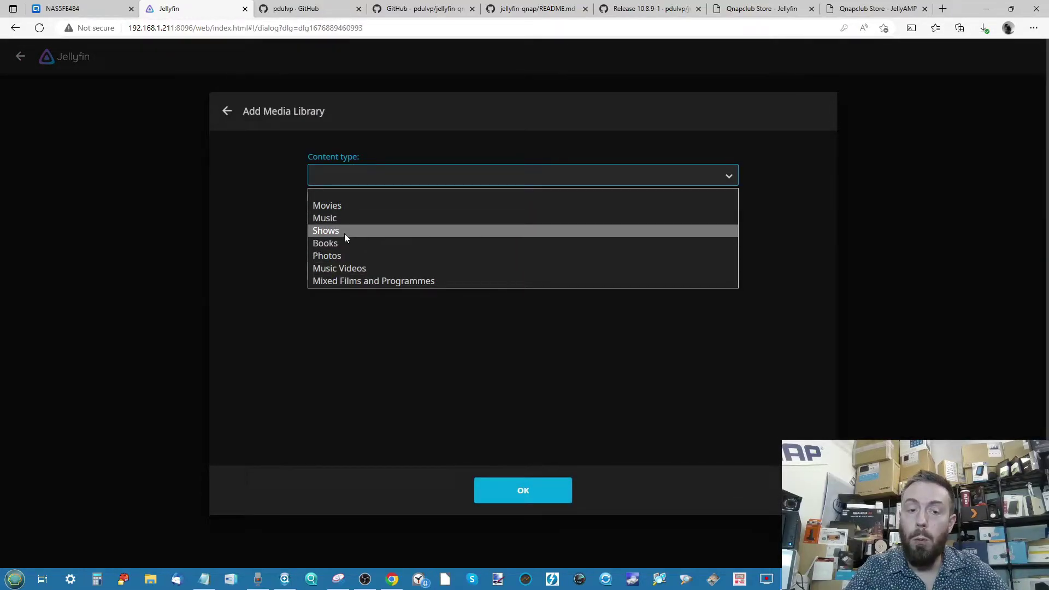
pyautogui.click(346, 230)
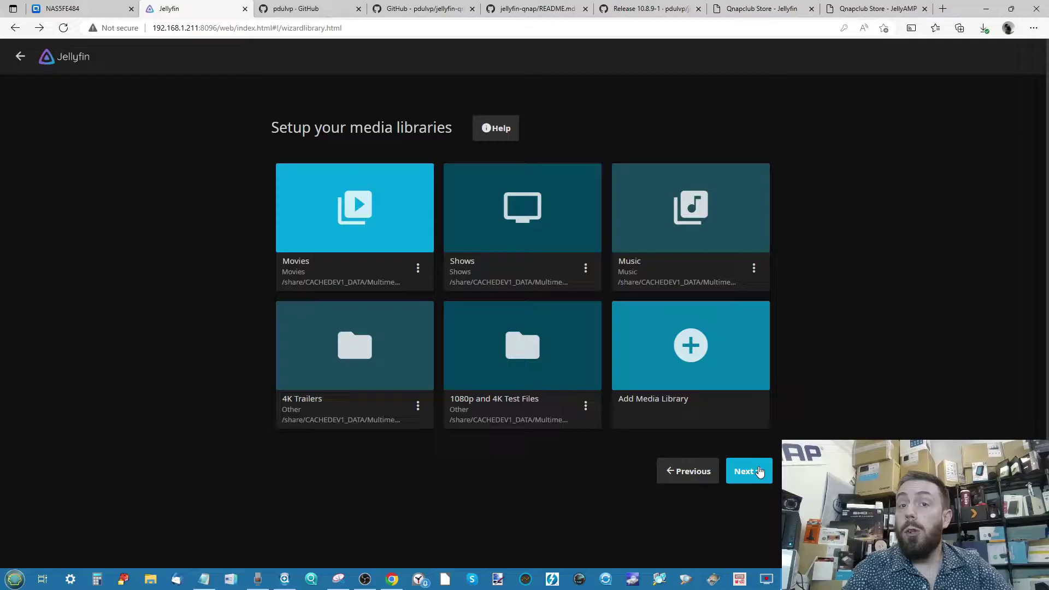
# Step: Advance to the metadata step, leave English and United States selected, and continue
pyautogui.click(759, 470)
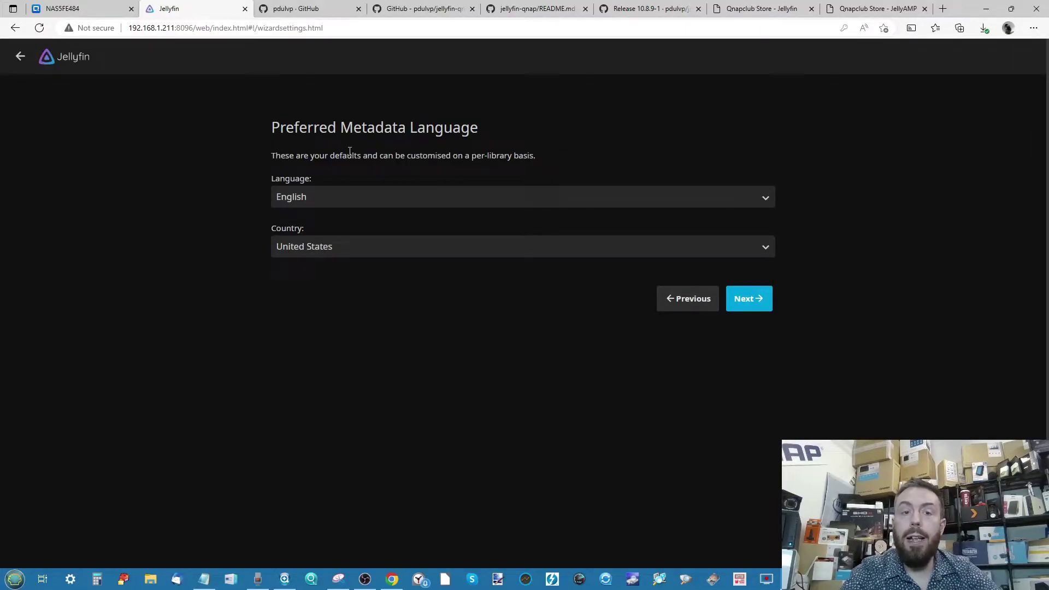
pyautogui.click(348, 248)
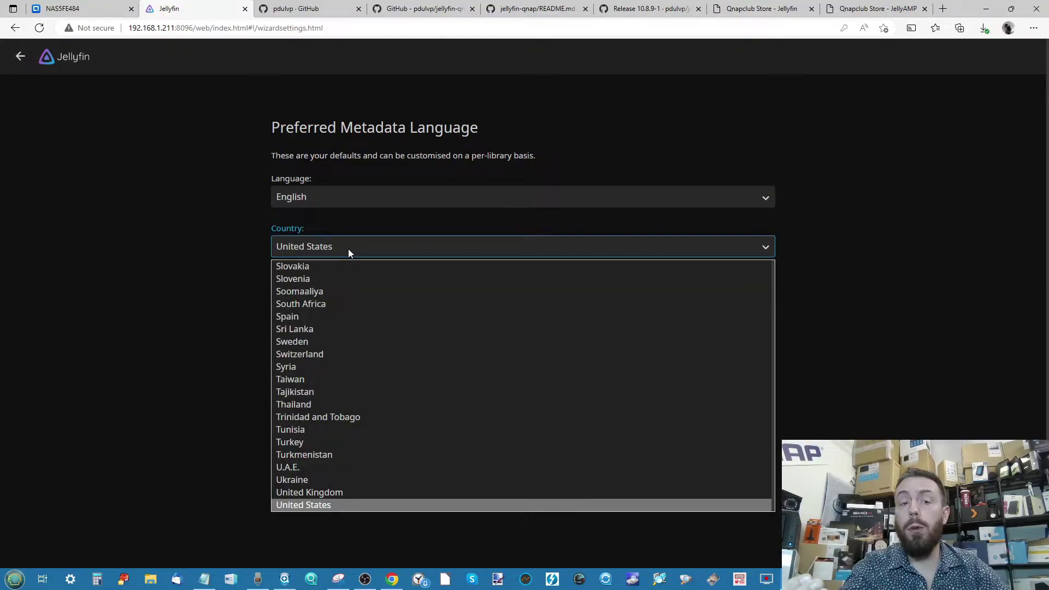
pyautogui.click(348, 248)
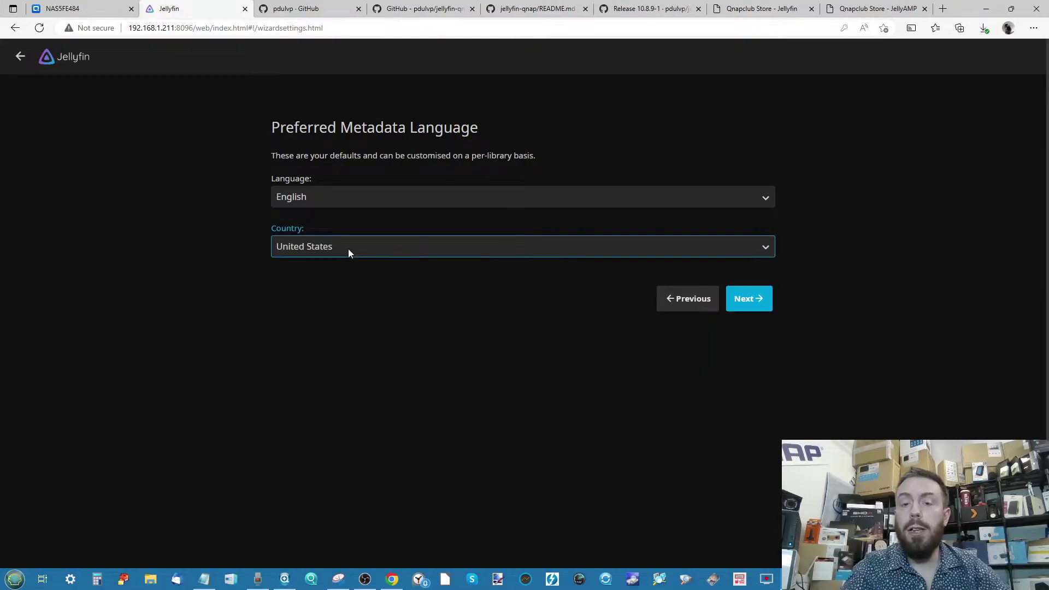
pyautogui.click(752, 300)
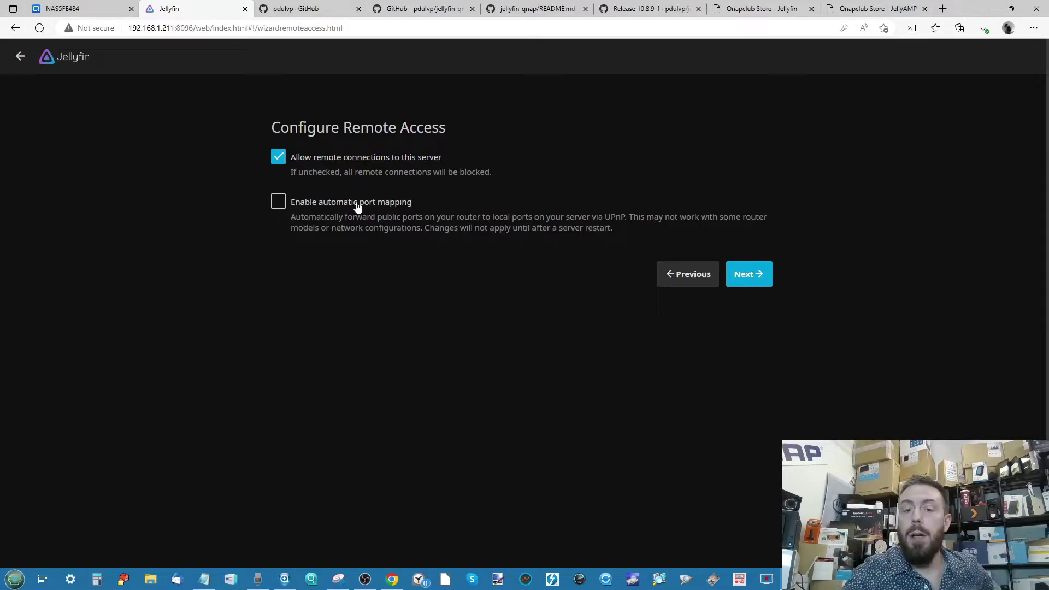
pyautogui.scroll(5, 466, 252)
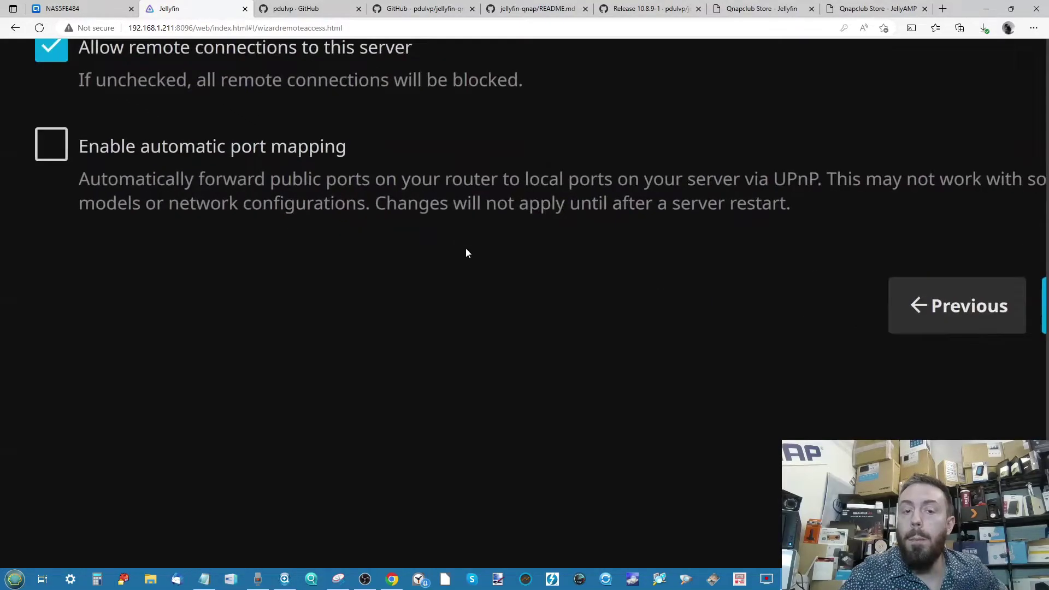
pyautogui.scroll(-5, 467, 253)
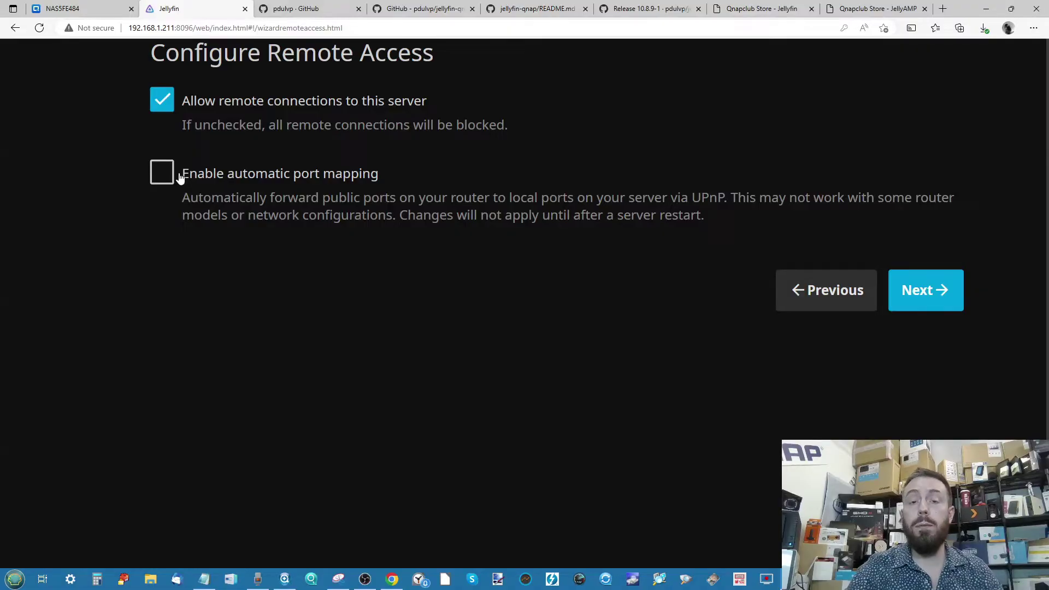
pyautogui.click(34, 8)
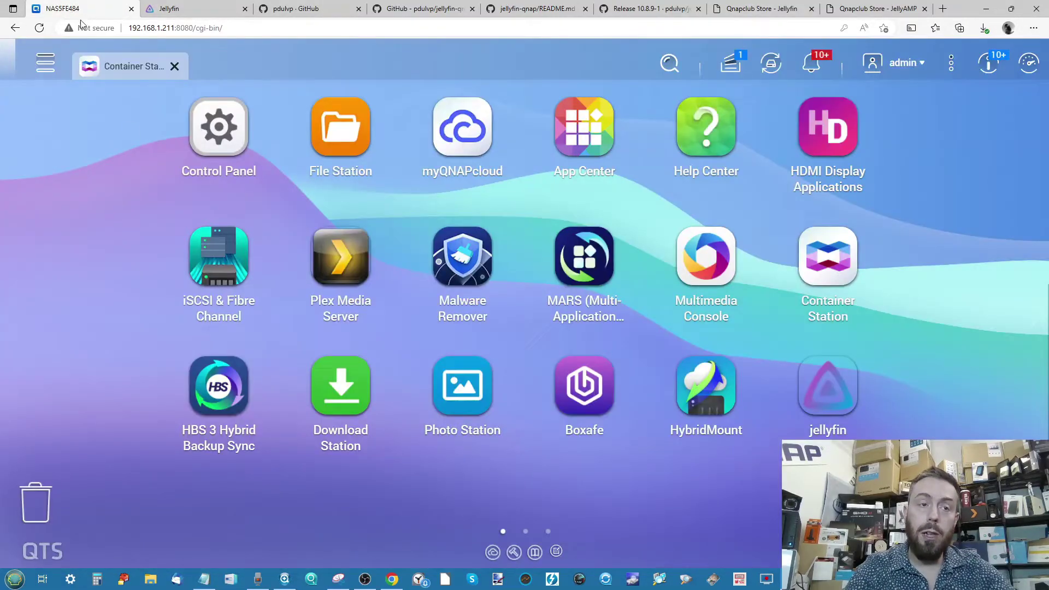
pyautogui.click(46, 62)
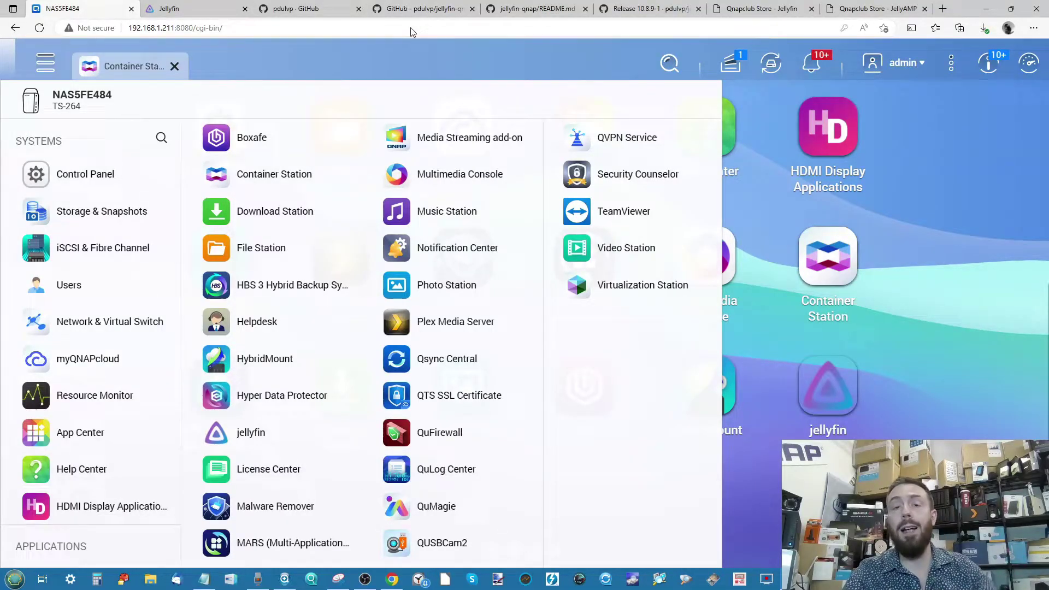
pyautogui.click(221, 8)
pyautogui.scroll(3, 356, 191)
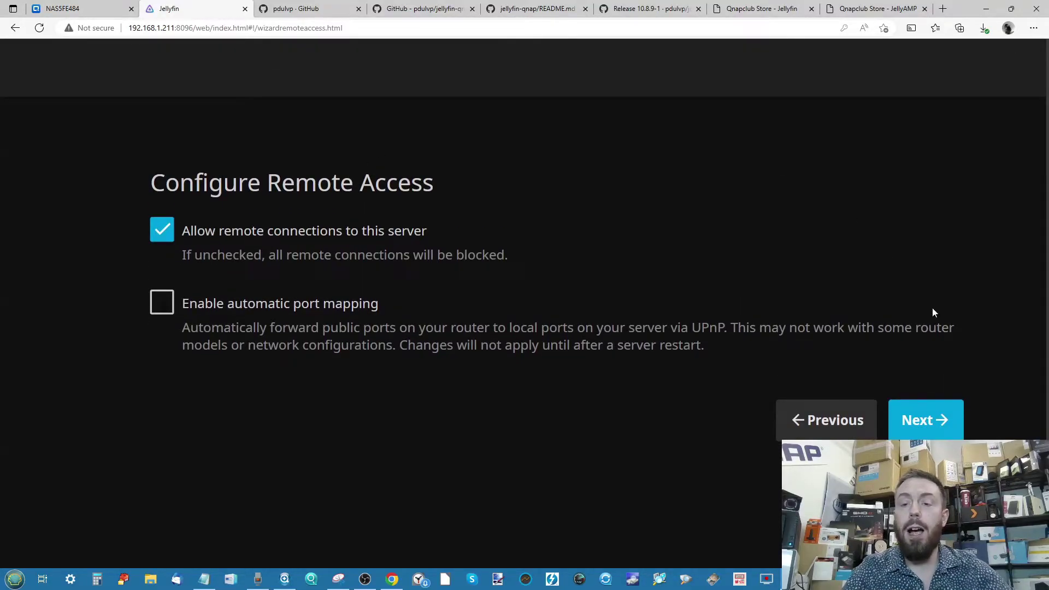
# Step: Finish the remote access step, then sign in with the saved admin user name and password
pyautogui.click(927, 415)
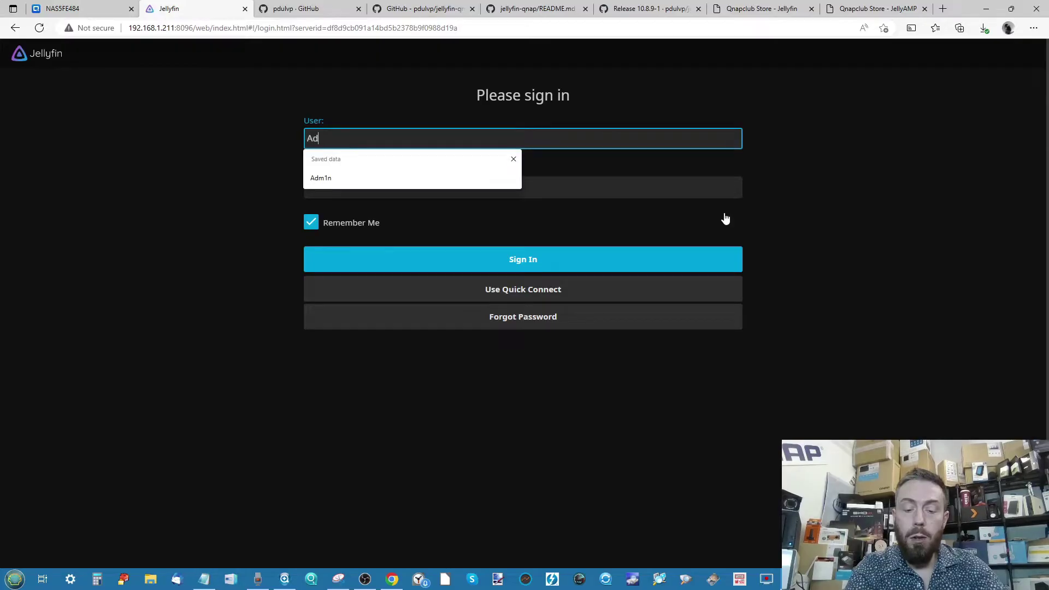
pyautogui.press('Tab')
pyautogui.write('•••••••••')
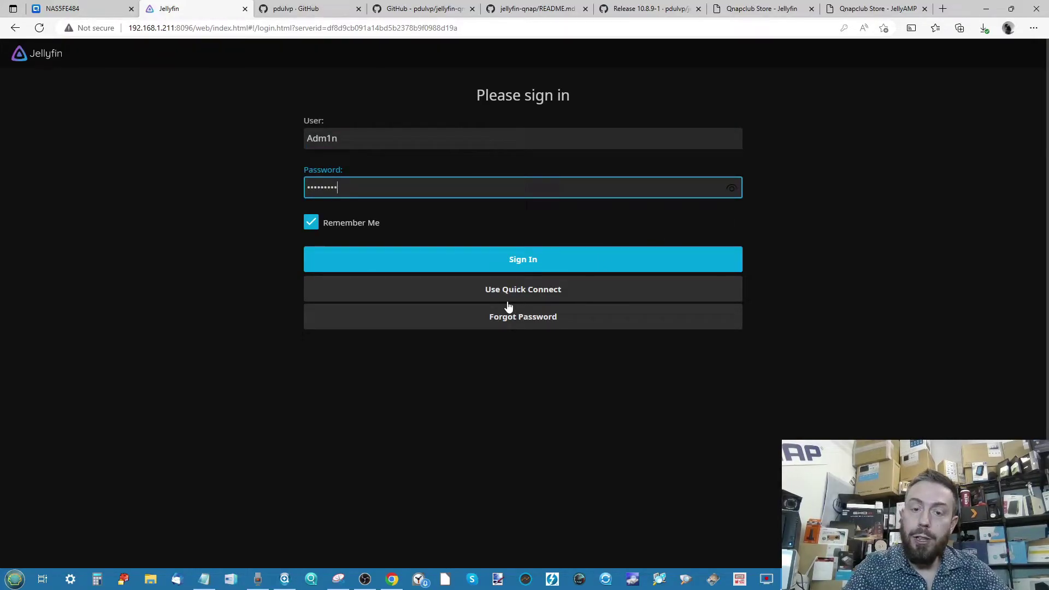
pyautogui.click(553, 262)
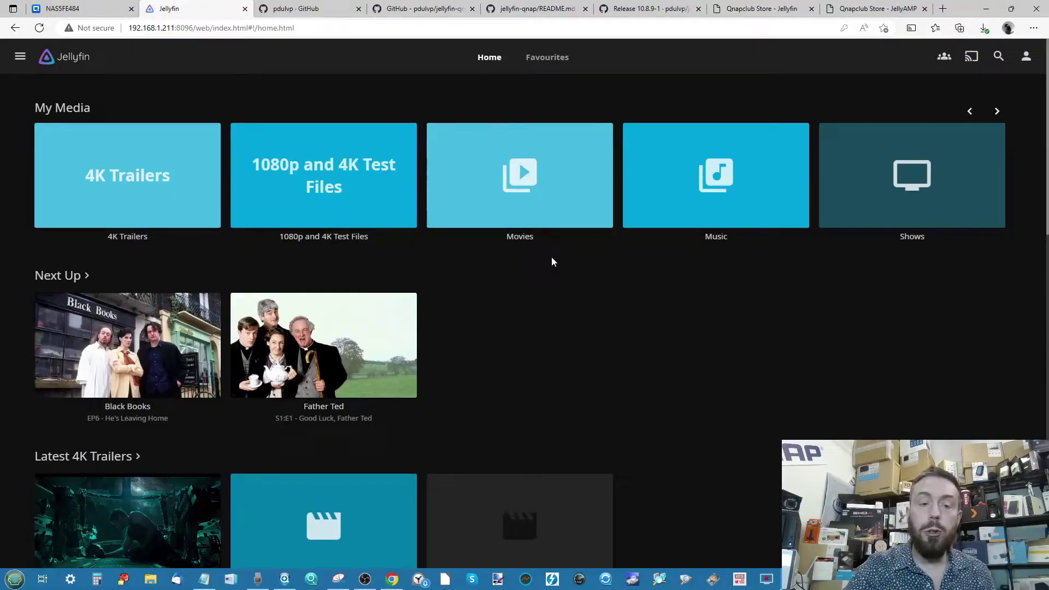
# Step: Browse the Movies library, then return to the Jellyfin Home page
pyautogui.scroll(-2, 441, 308)
pyautogui.scroll(2, 443, 306)
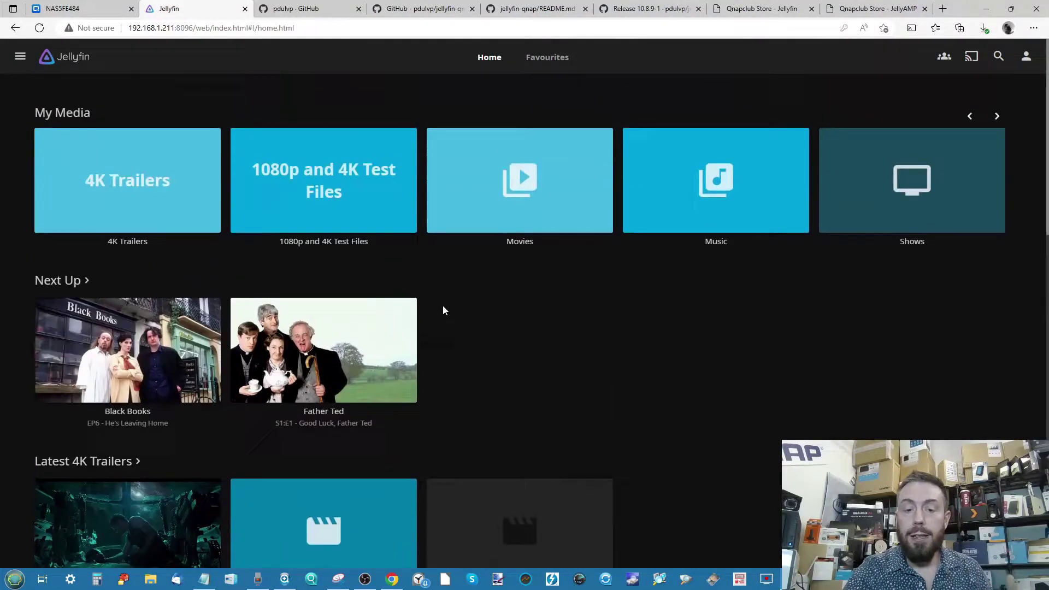
pyautogui.click(523, 158)
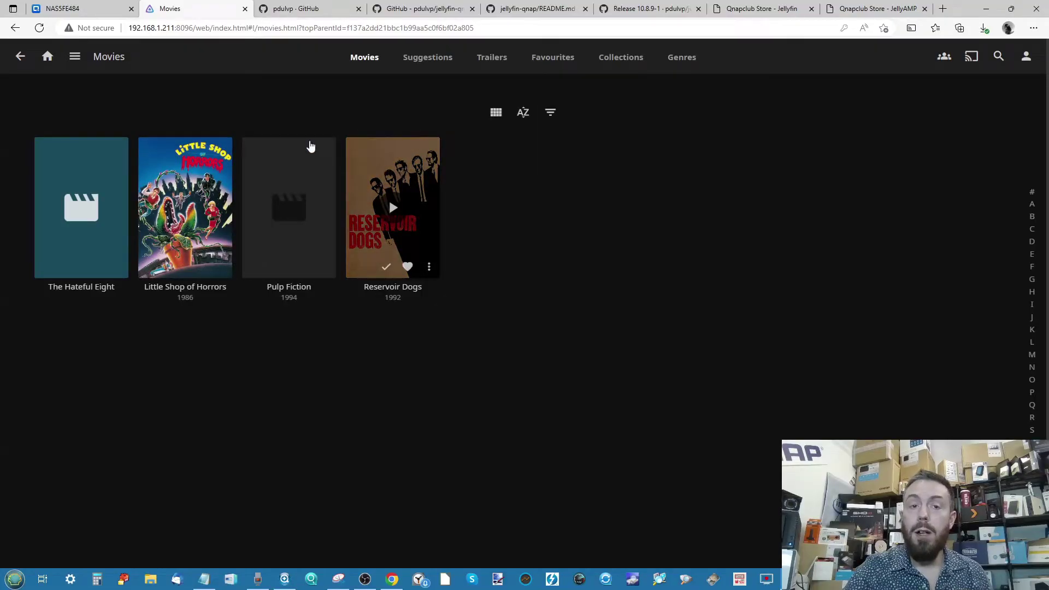
pyautogui.click(20, 57)
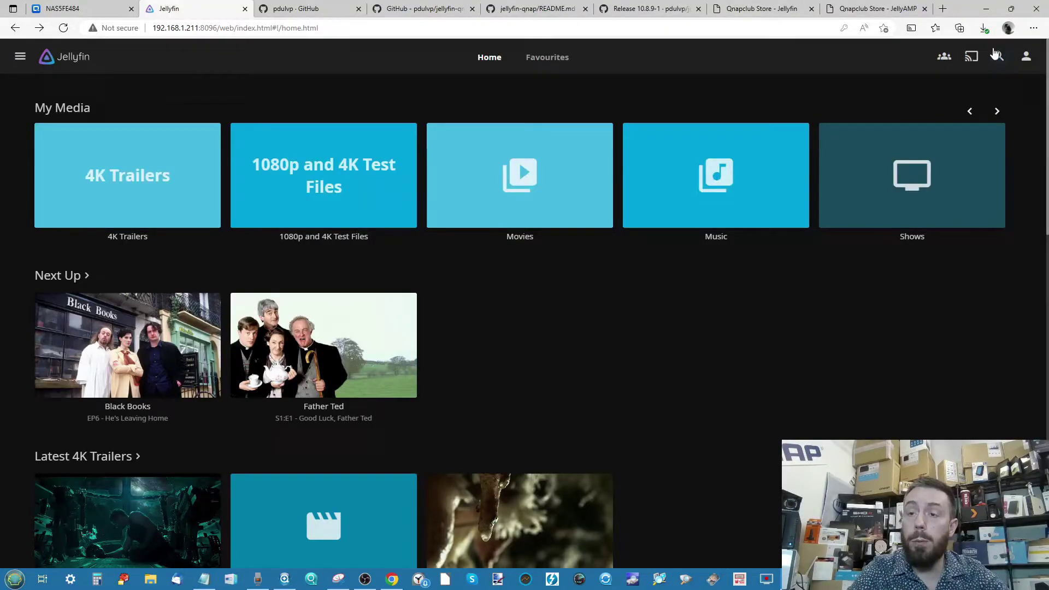
# Step: Tick 'Enable DLNA server' in the Dashboard's DLNA settings
pyautogui.click(21, 55)
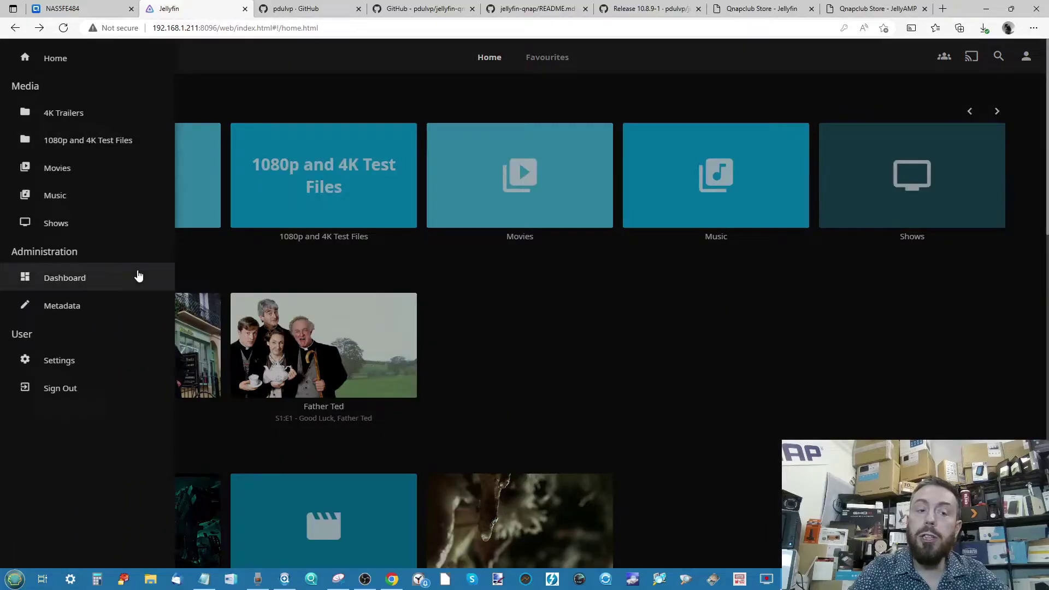
pyautogui.click(73, 276)
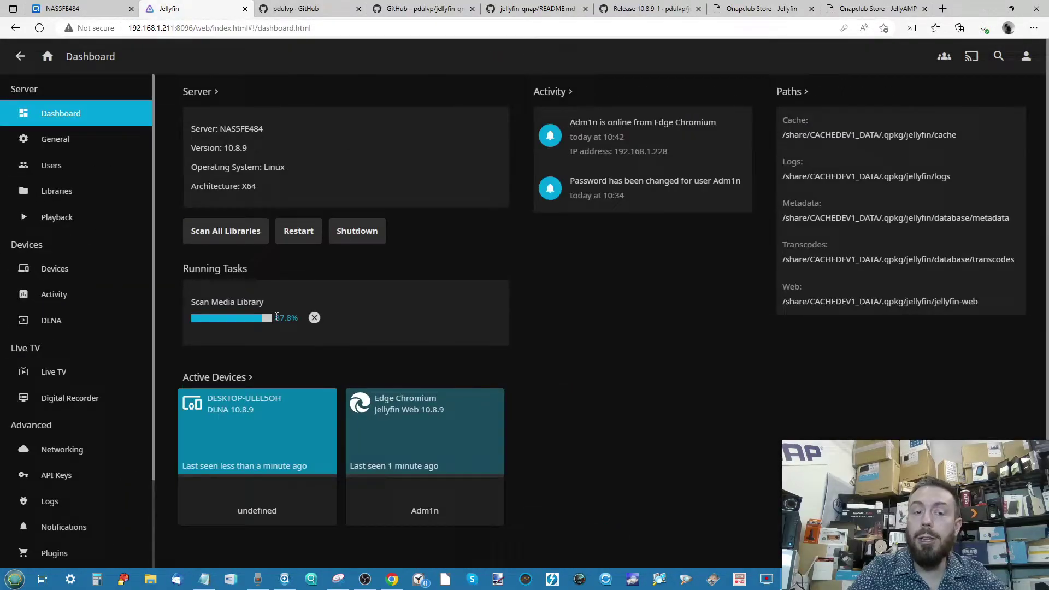
pyautogui.click(55, 320)
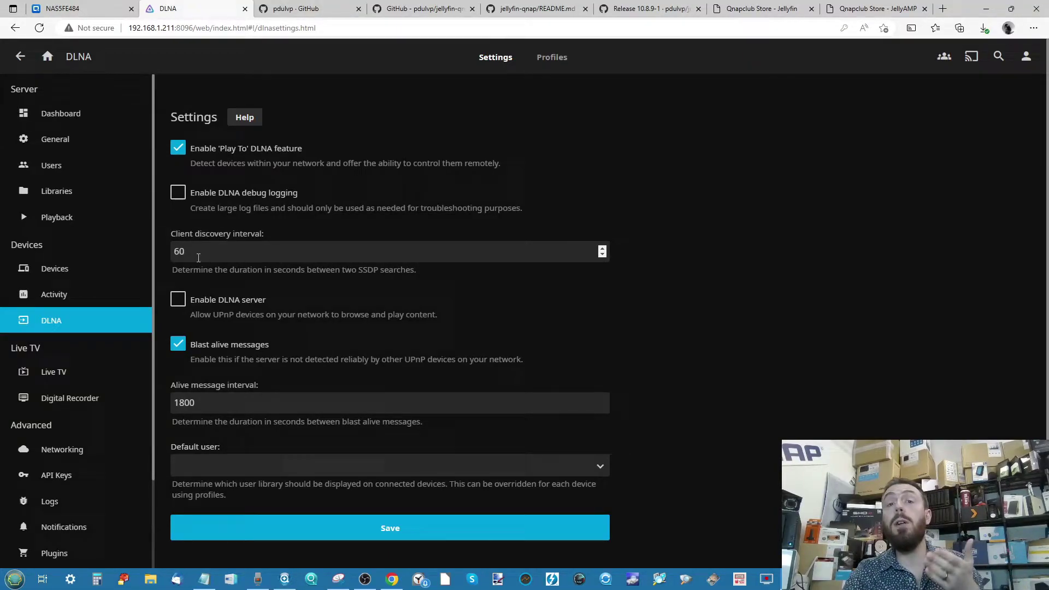
pyautogui.click(179, 299)
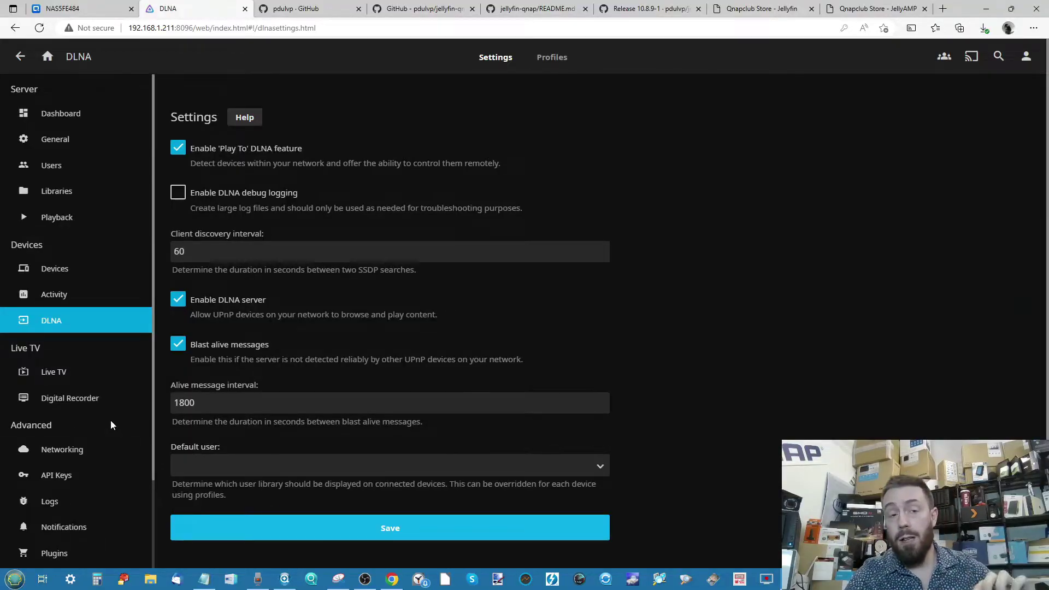
# Step: Go to the Playback transcoding settings and scroll through its options
pyautogui.click(59, 219)
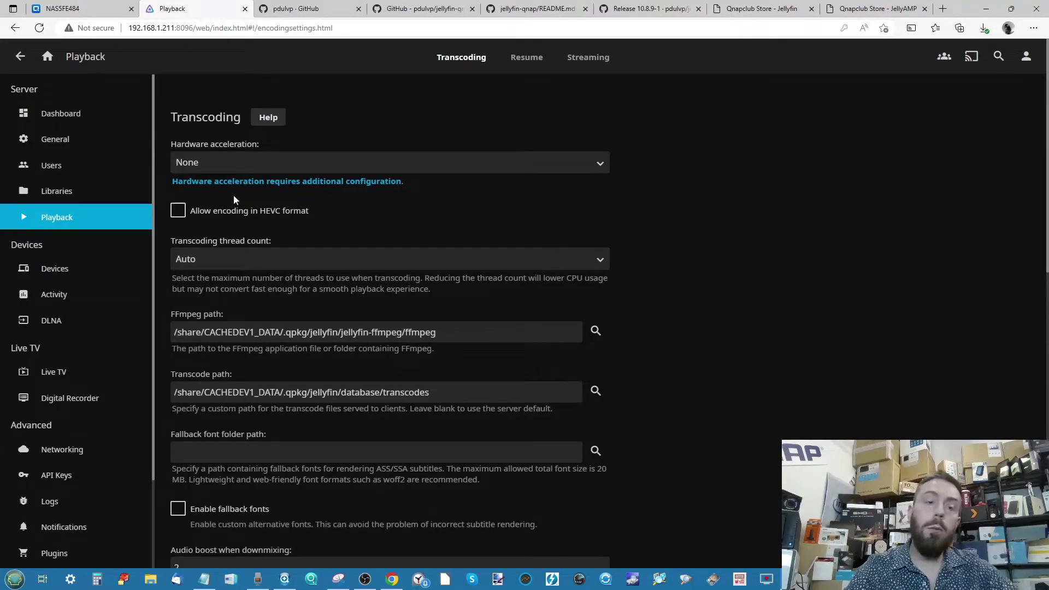
pyautogui.scroll(5, 234, 195)
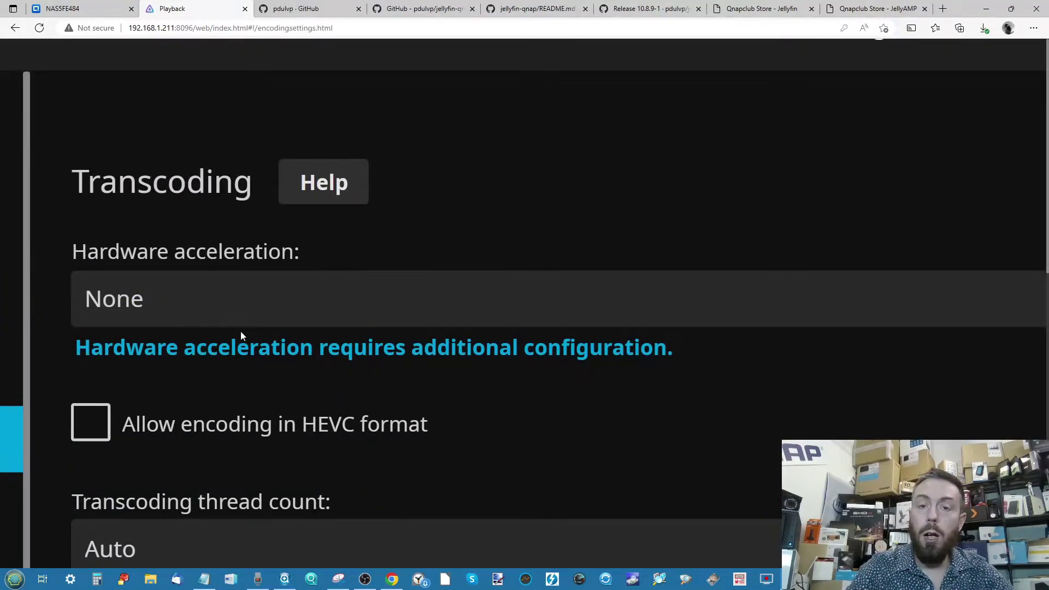
pyautogui.scroll(-6, 241, 331)
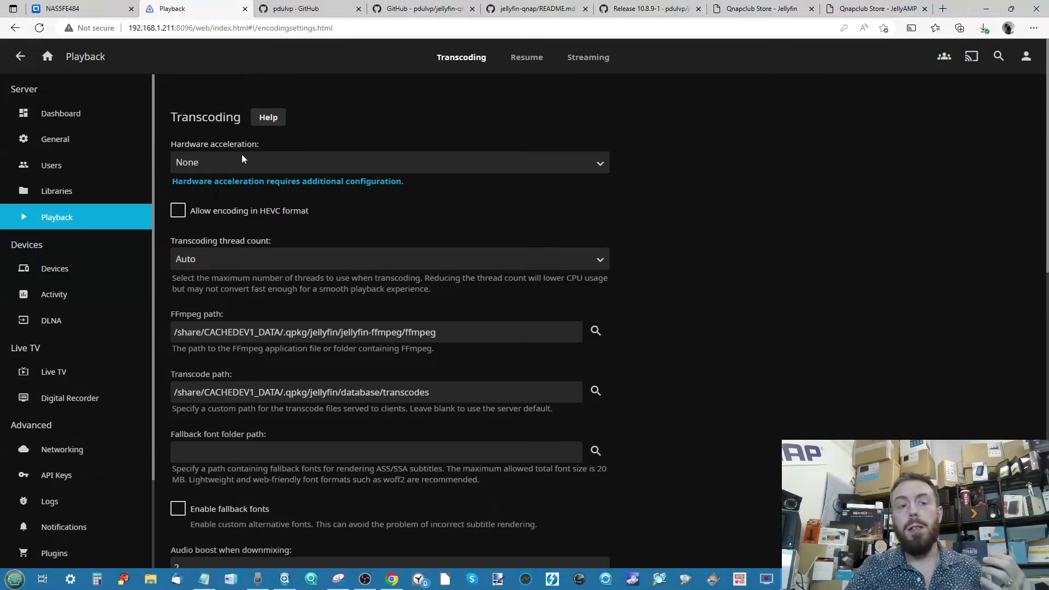
# Step: Check the hardware acceleration methods and leave acceleration set to None
pyautogui.click(228, 161)
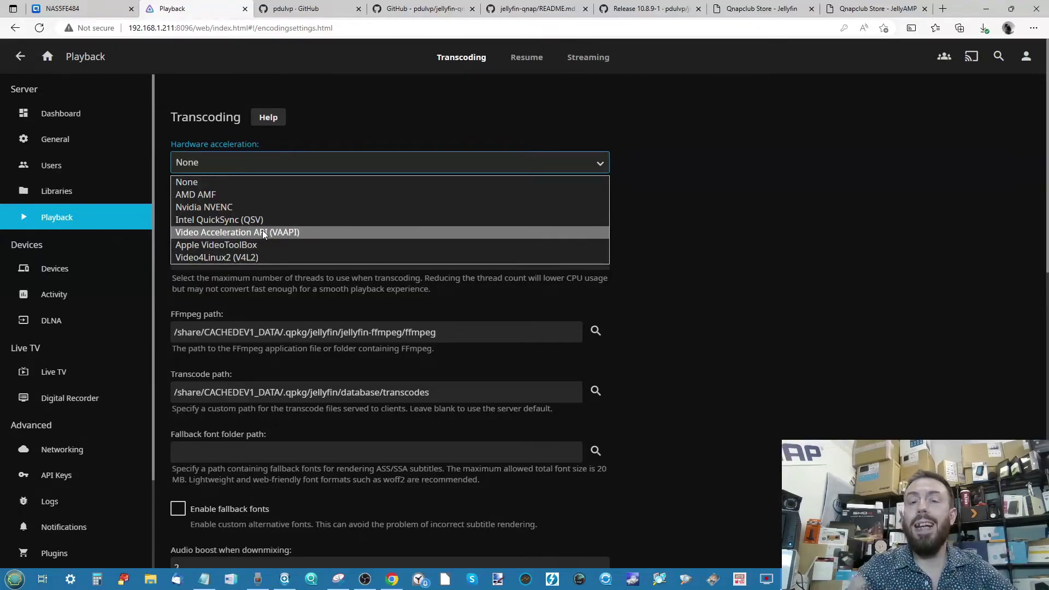
pyautogui.click(726, 194)
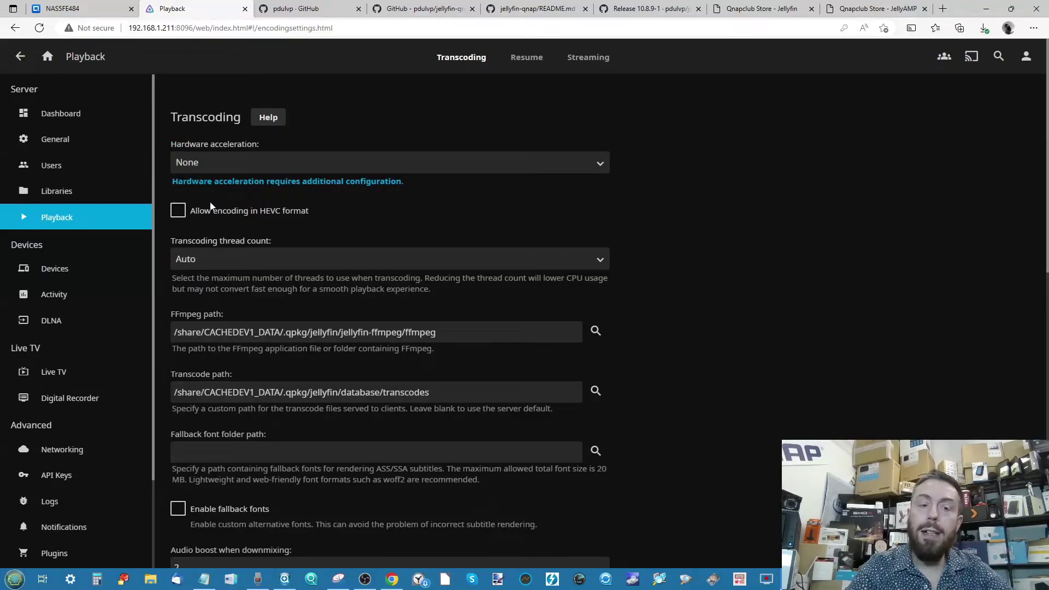
pyautogui.click(178, 211)
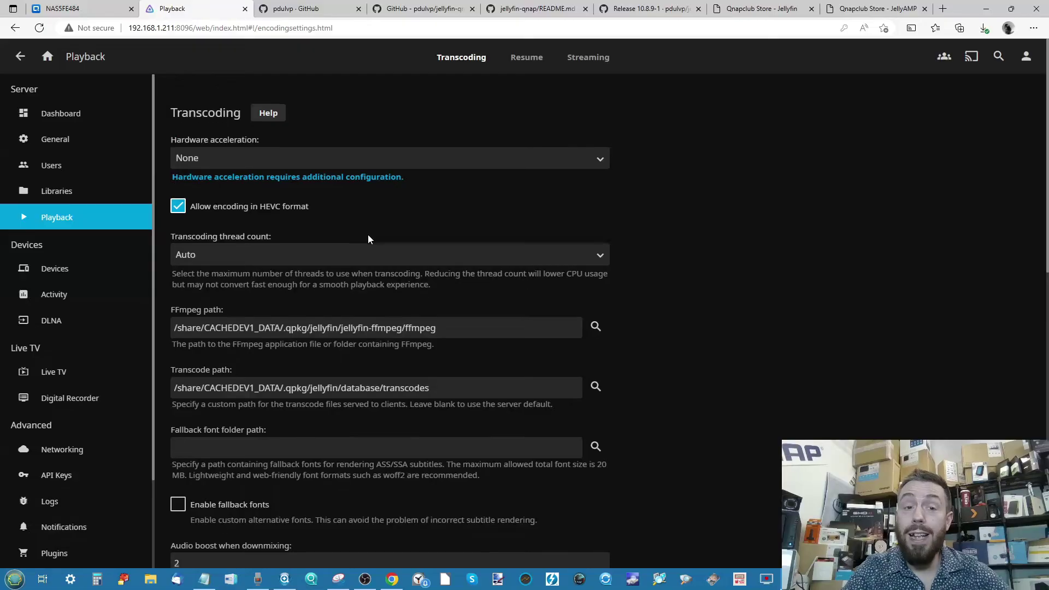
pyautogui.scroll(-10, 369, 234)
pyautogui.scroll(10, 369, 235)
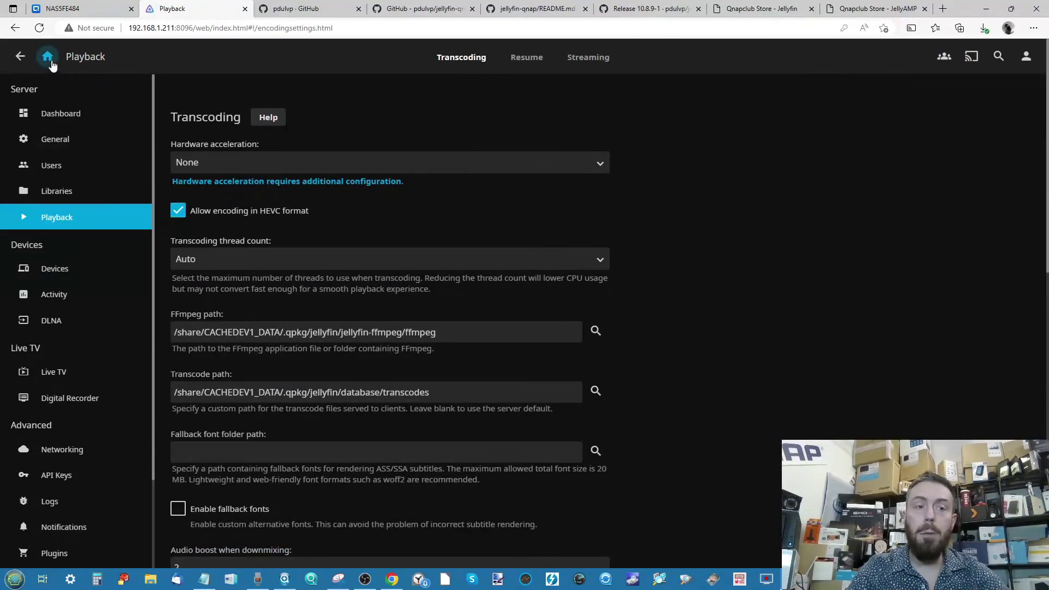
# Step: Return to the Jellyfin Home page showing My Media, Next Up and Latest 4K Trailers
pyautogui.click(48, 57)
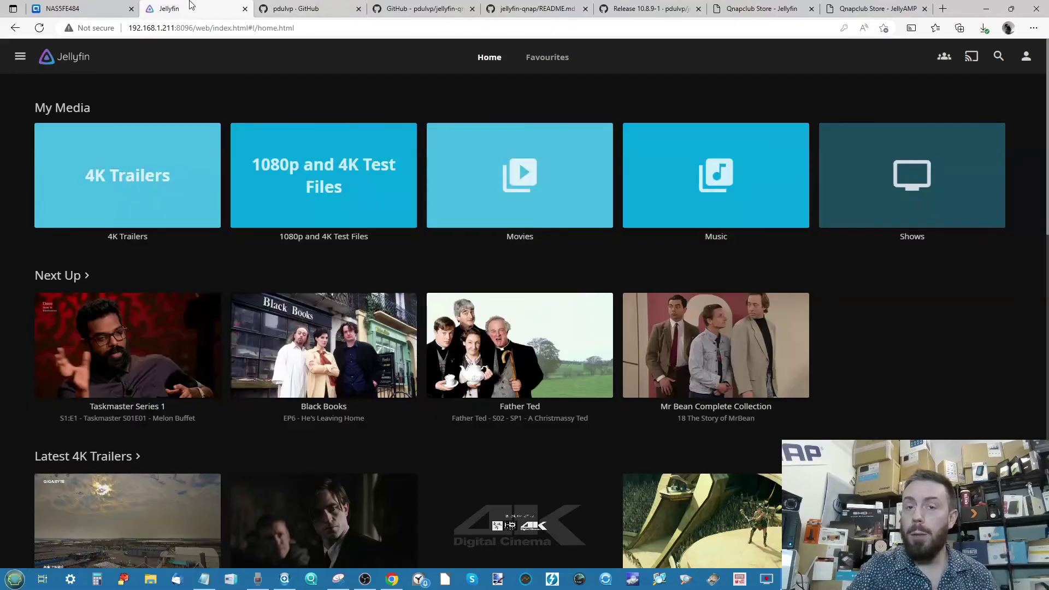
# Step: View the package developer's GitHub profile, then return to the NAS's QTS desktop
pyautogui.click(304, 8)
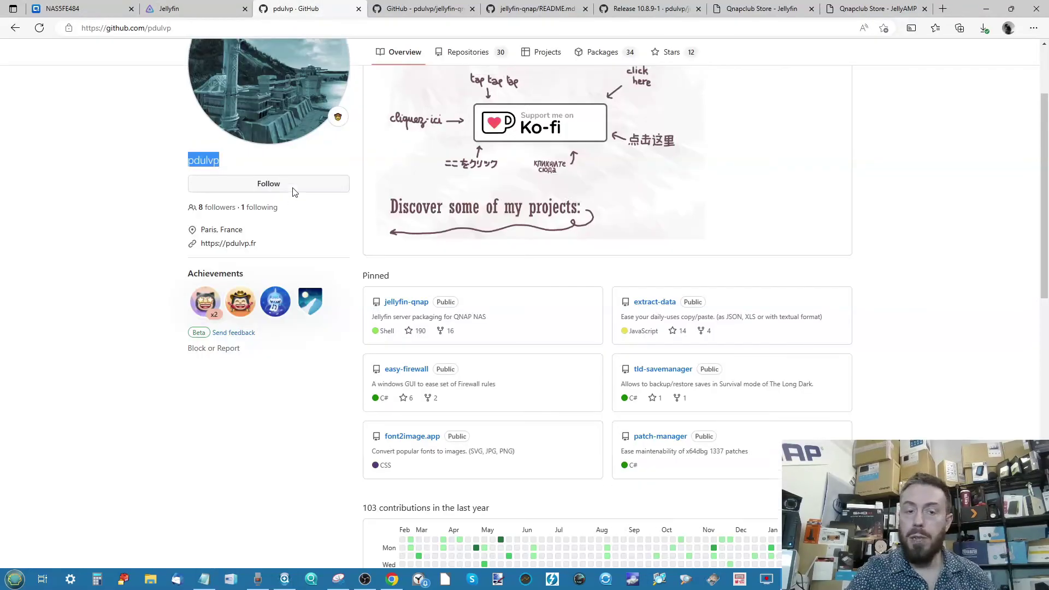
pyautogui.scroll(2, 292, 193)
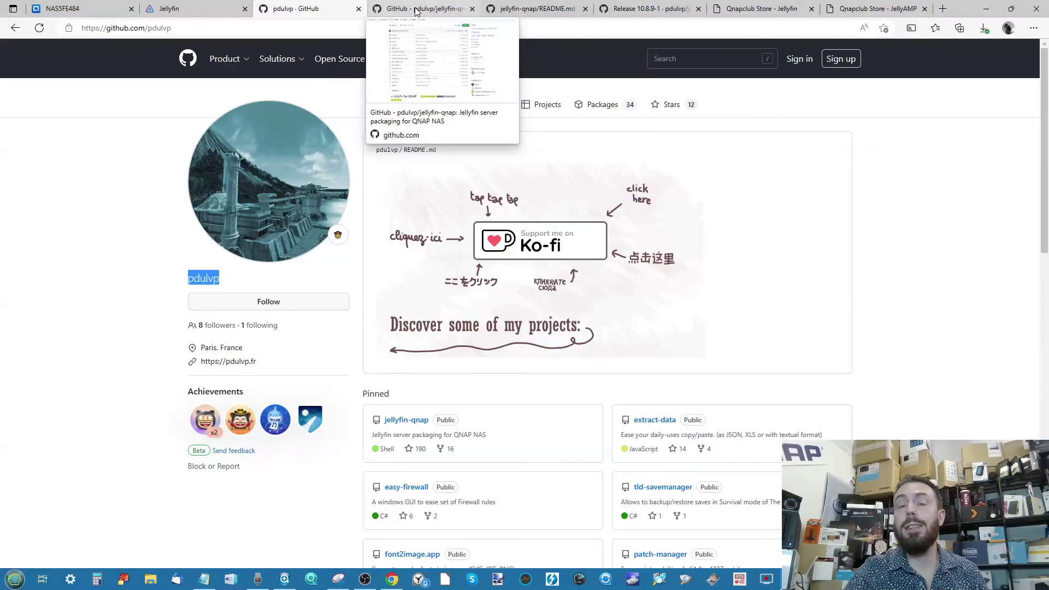
pyautogui.click(71, 8)
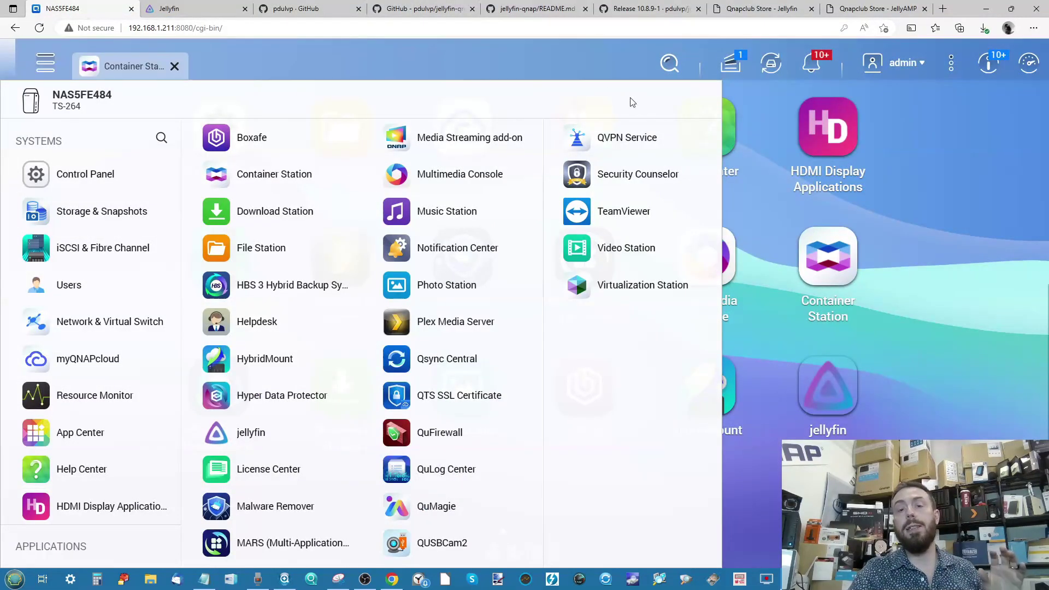
pyautogui.click(923, 211)
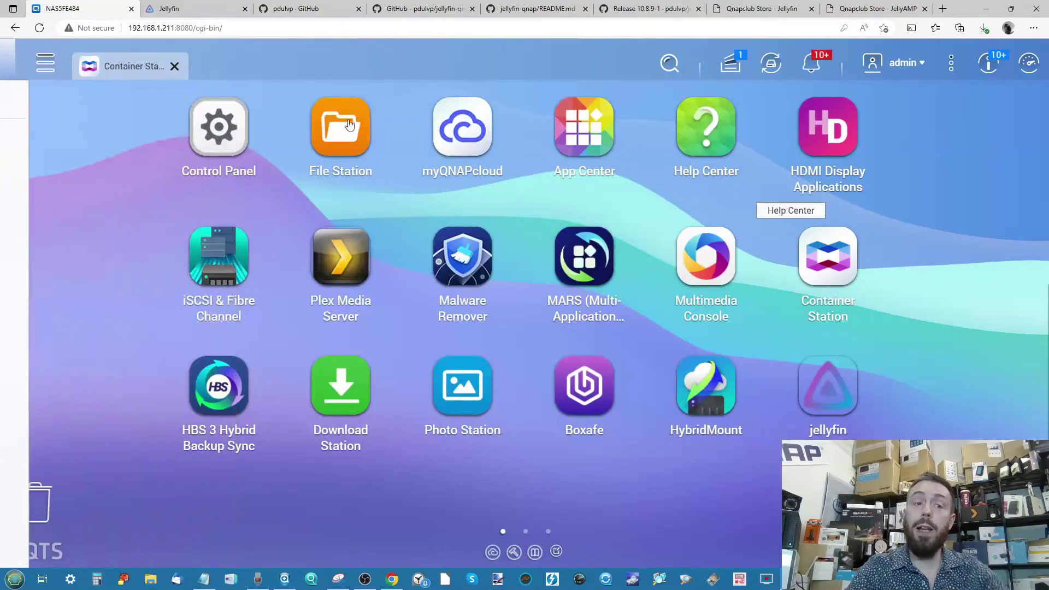